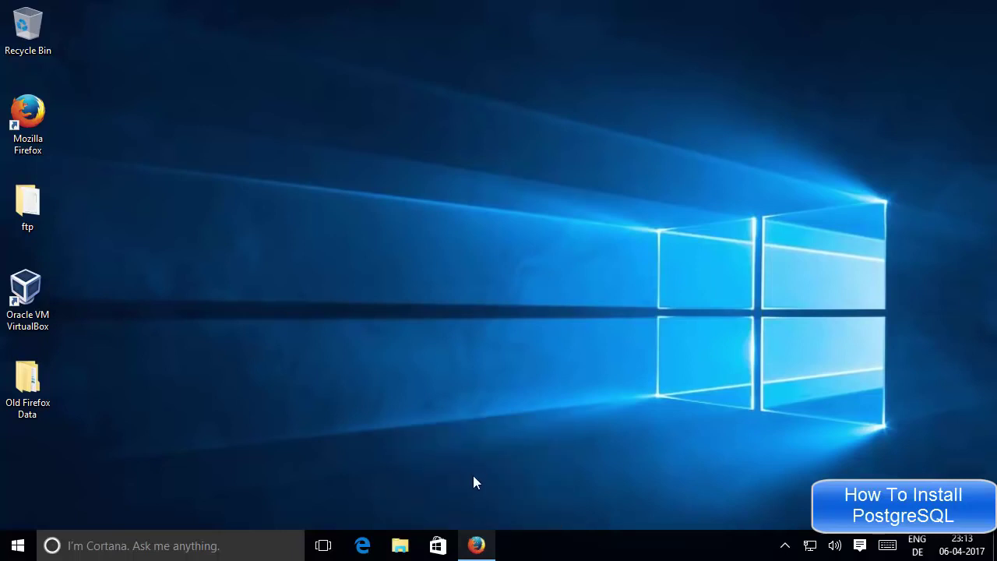
pyautogui.hotkey('alt', 'Tab')
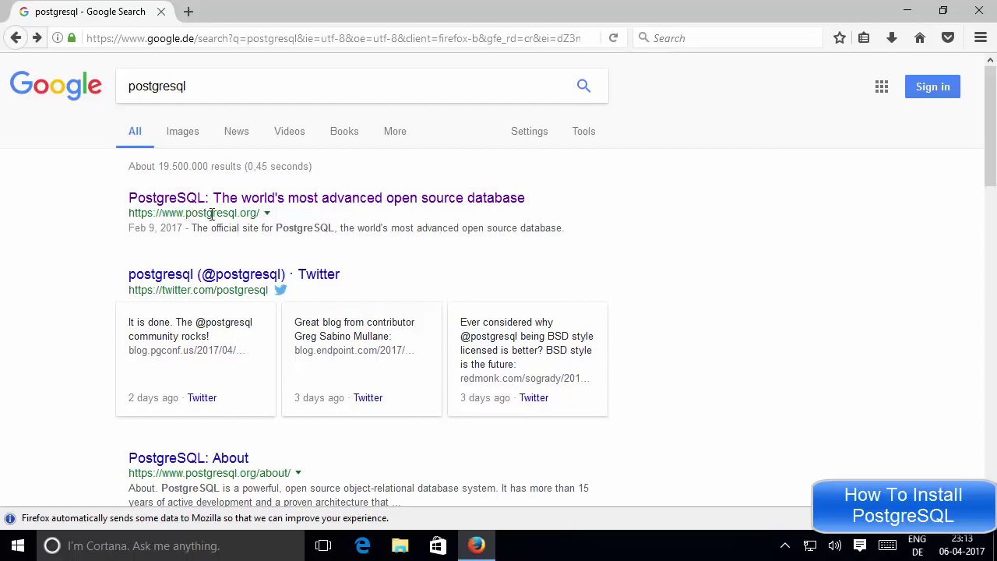
pyautogui.click(265, 204)
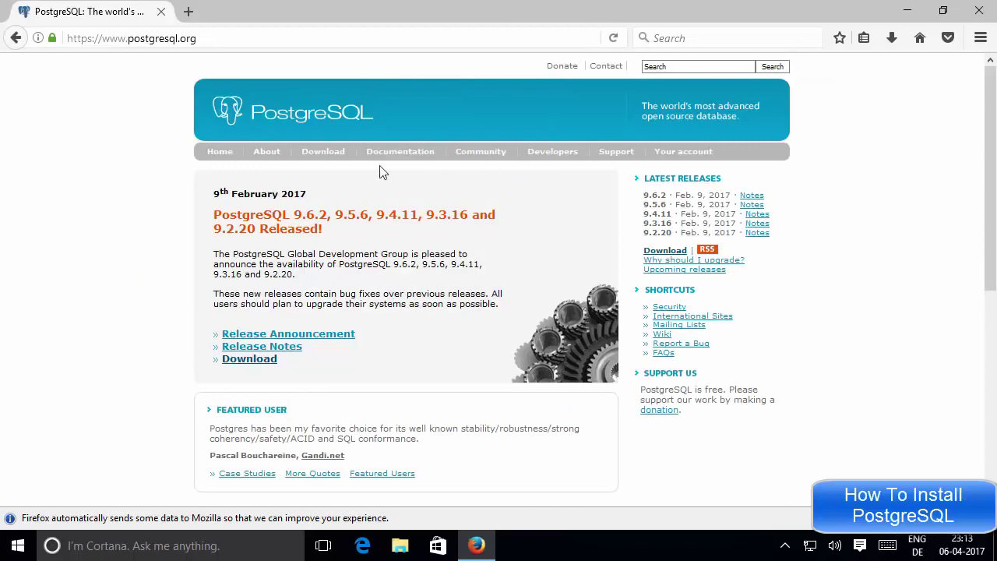
# Step: Go from Download to Windows to 'Download the installer' and reach EnterpriseDB's download page
pyautogui.click(319, 156)
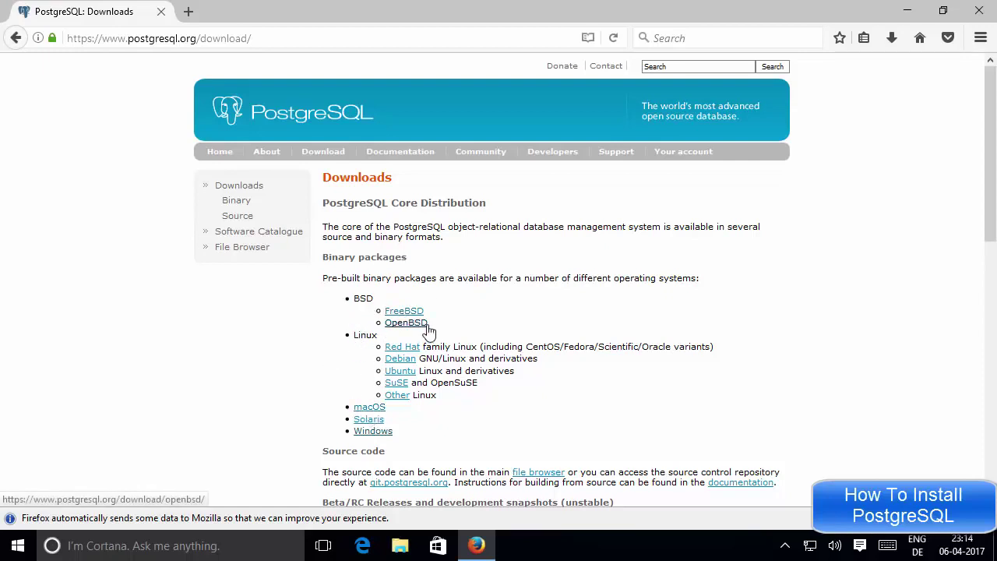
pyautogui.click(370, 435)
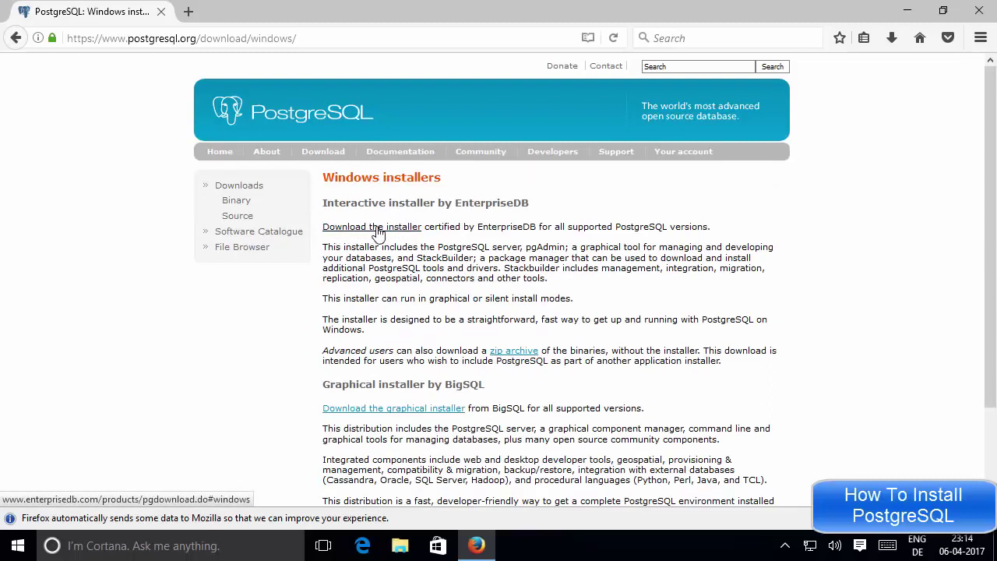
pyautogui.click(379, 231)
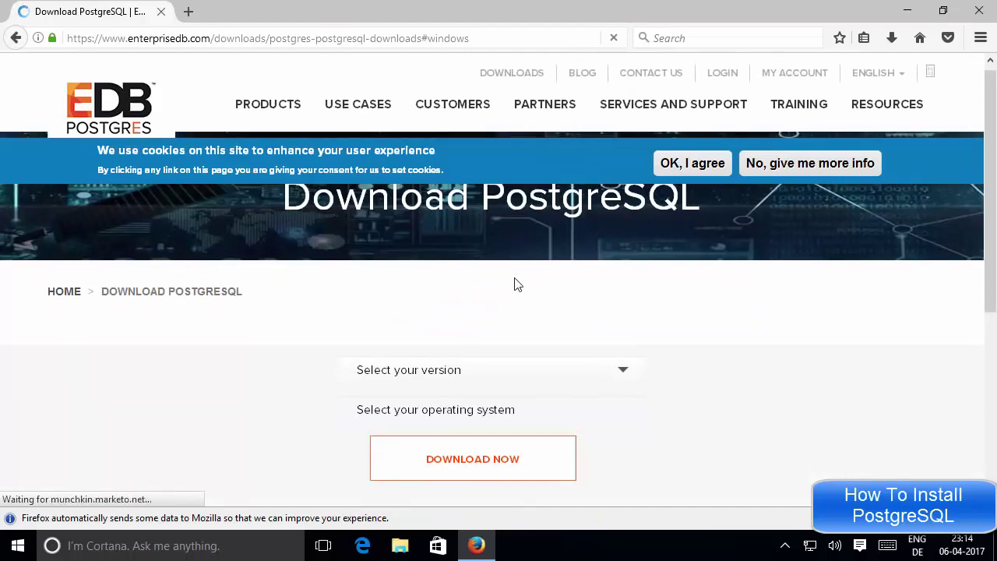
# Step: Choose version 9.6.2 and OS Windows x86-64, then start the installer download
pyautogui.scroll(-4, 514, 285)
pyautogui.scroll(2, 515, 283)
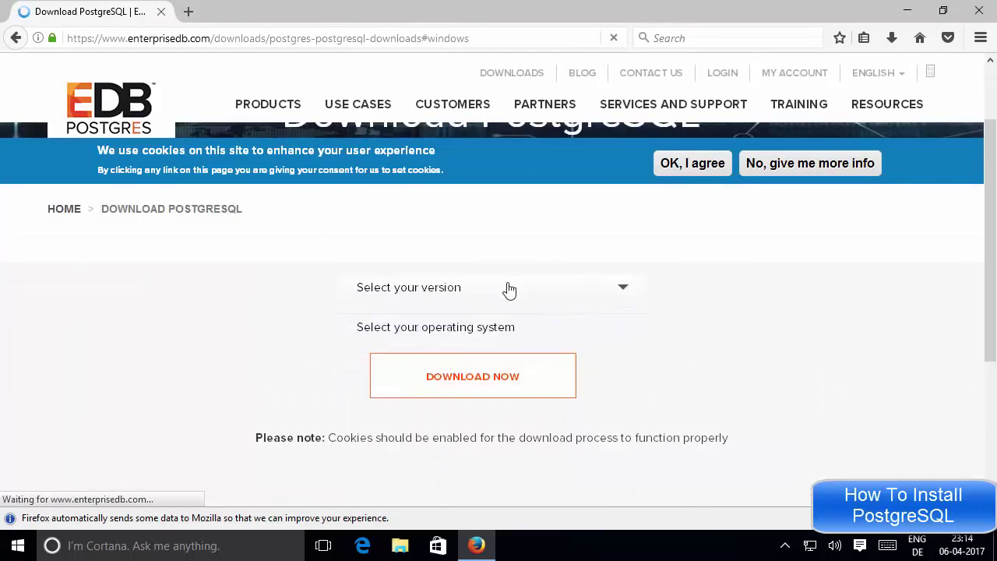
pyautogui.click(435, 288)
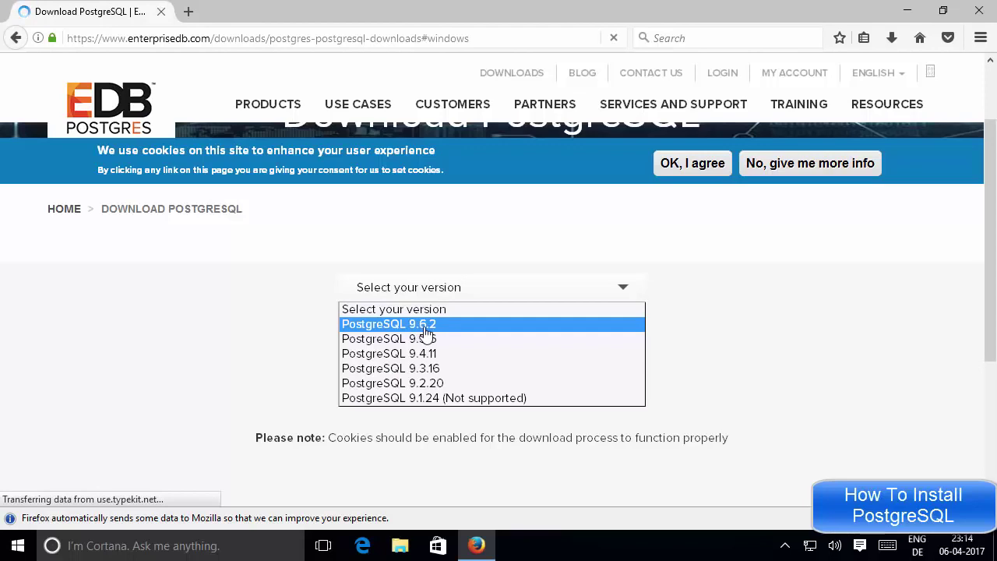
pyautogui.click(425, 328)
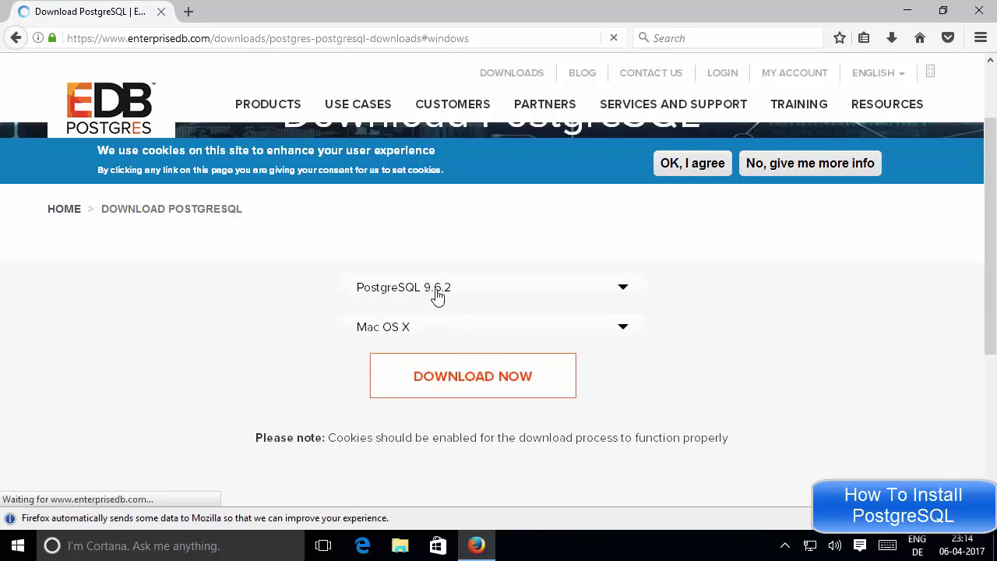
pyautogui.click(395, 329)
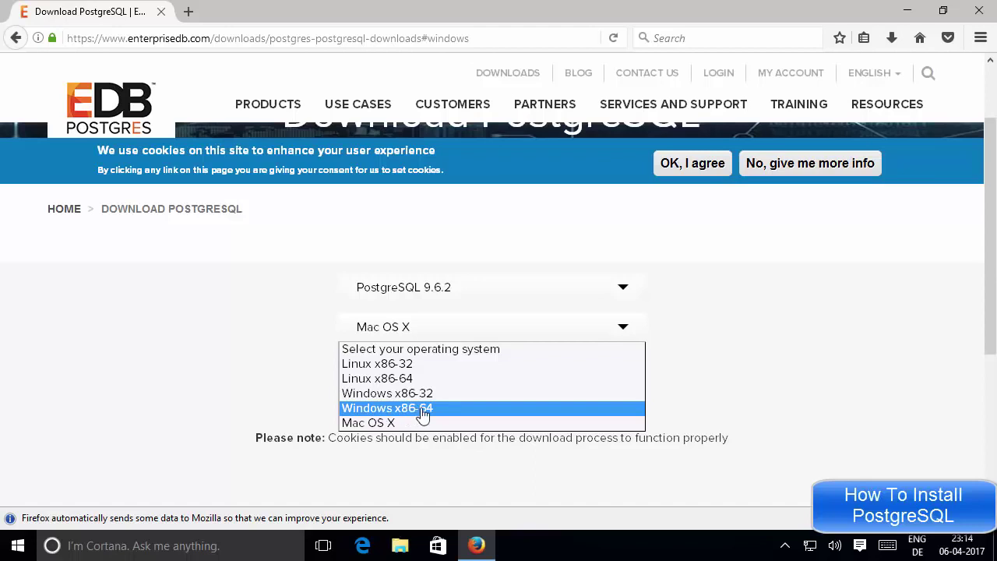
pyautogui.click(415, 411)
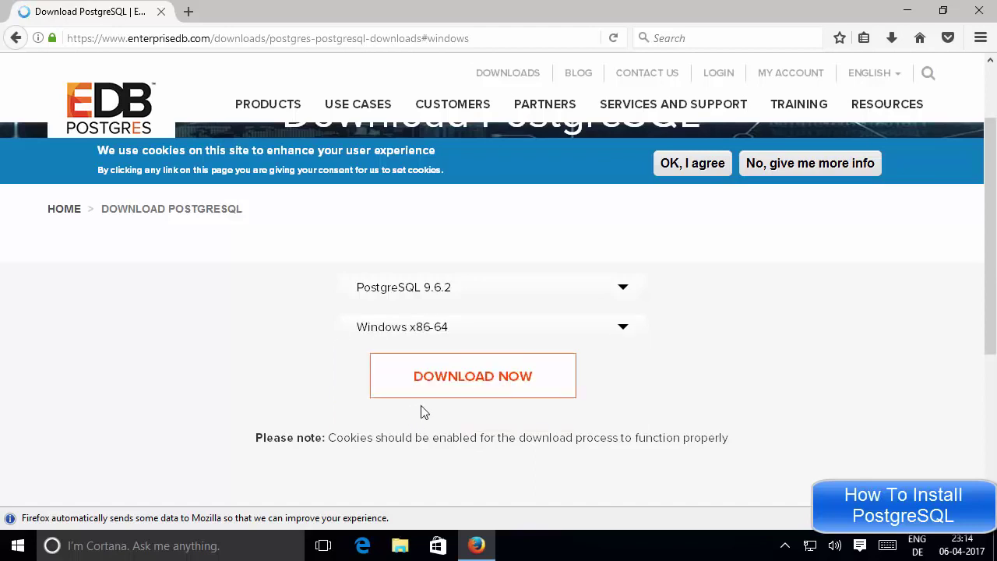
pyautogui.click(478, 383)
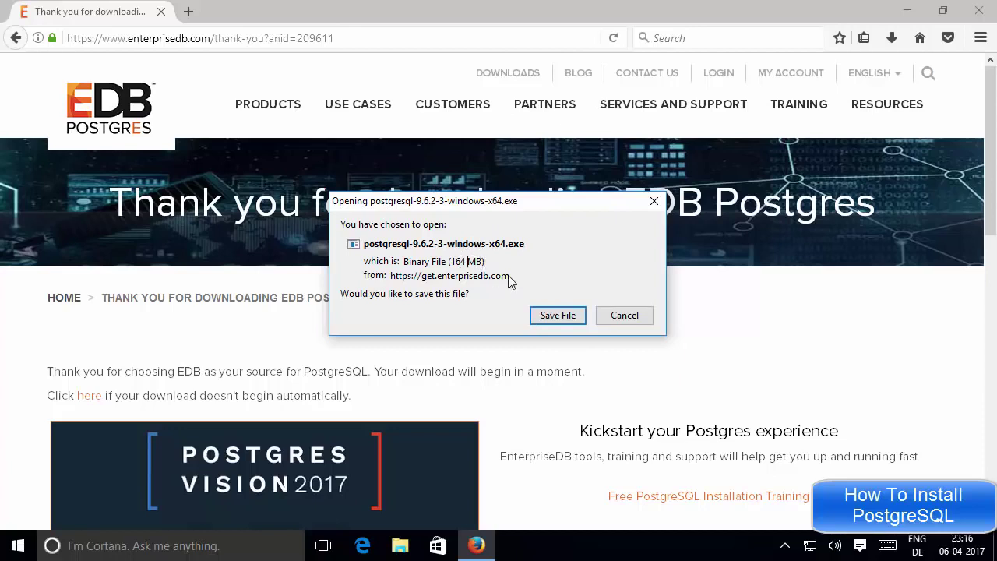
# Step: Save postgresql-9.6.2-3-windows-x64.exe, launch it from Downloads, and minimize Firefox
pyautogui.click(556, 316)
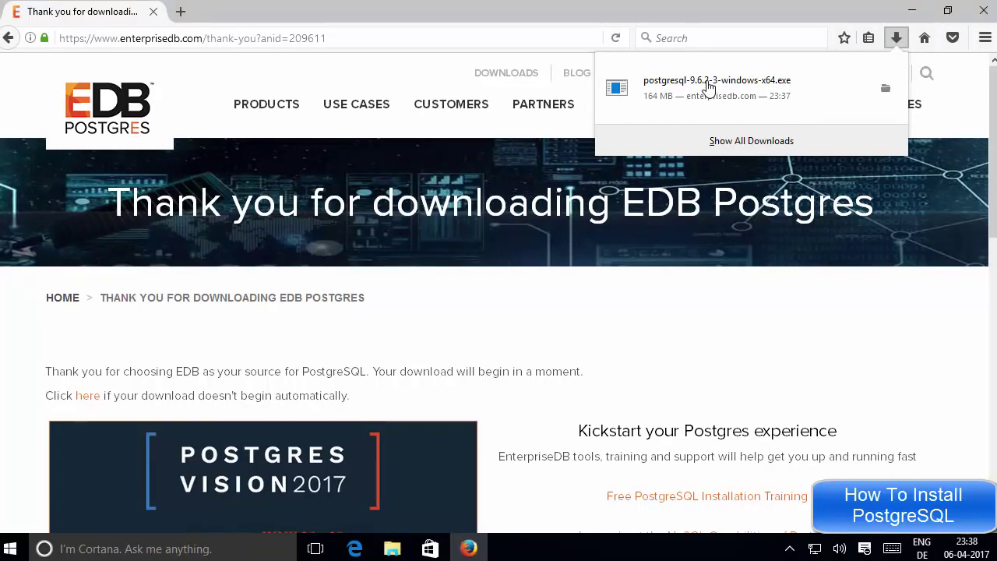
pyautogui.click(707, 92)
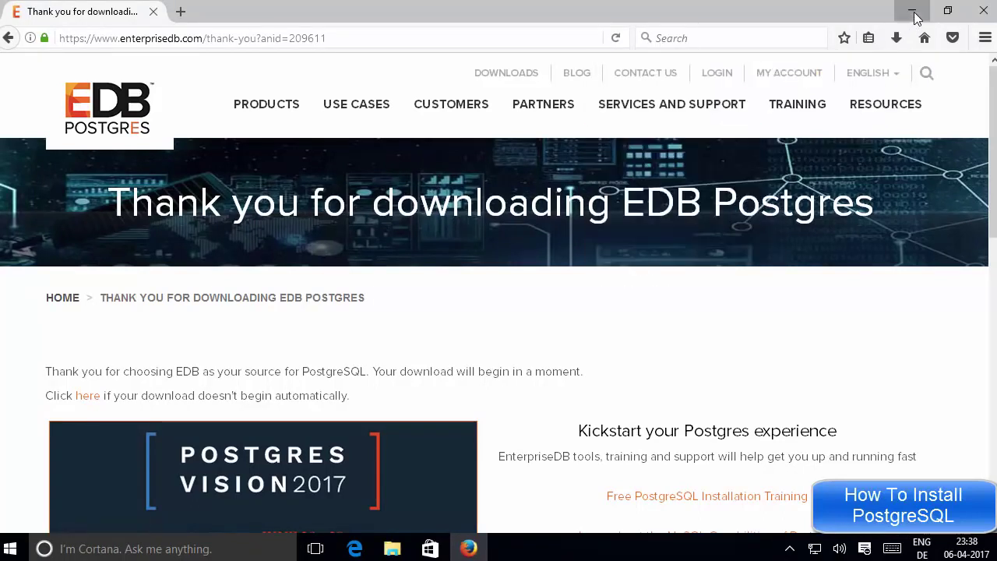
pyautogui.click(916, 17)
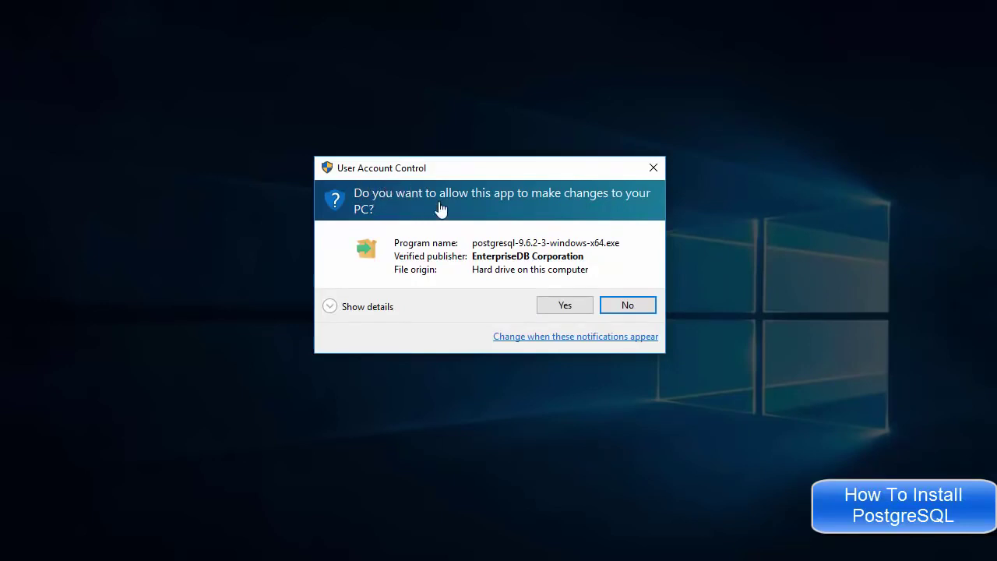
# Step: Approve the User Account Control prompt so the PostgreSQL Setup Wizard launches
pyautogui.click(553, 308)
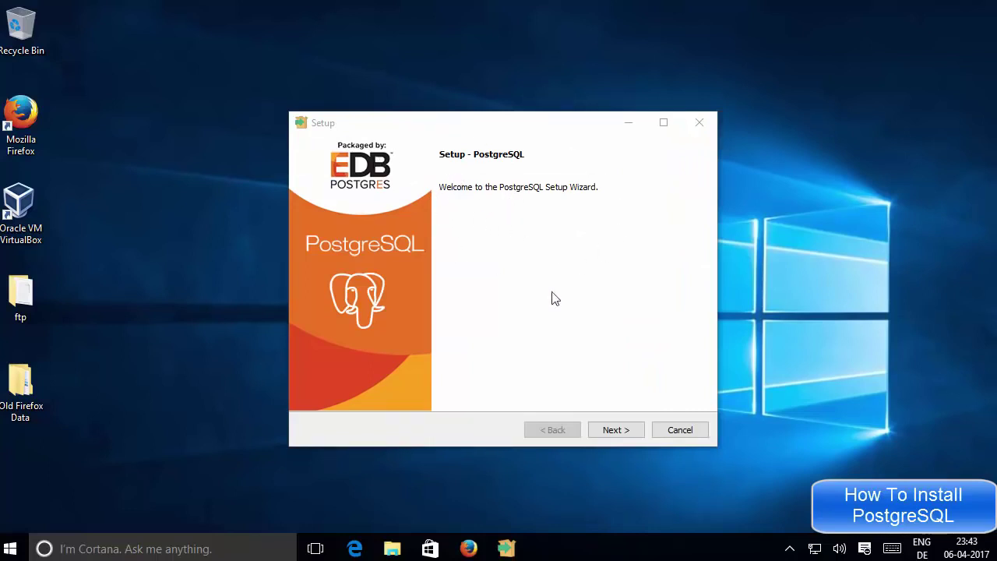
# Step: Keep C:\Program Files\PostgreSQL\9.6 and the default data folder, then enter the superuser password
pyautogui.click(613, 434)
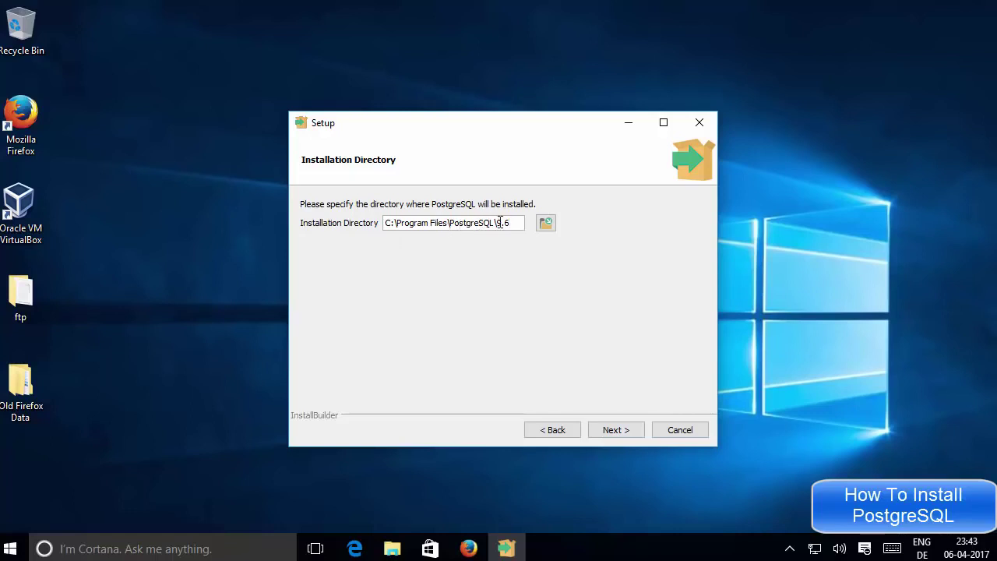
pyautogui.moveTo(412, 216); pyautogui.dragTo(384, 222)
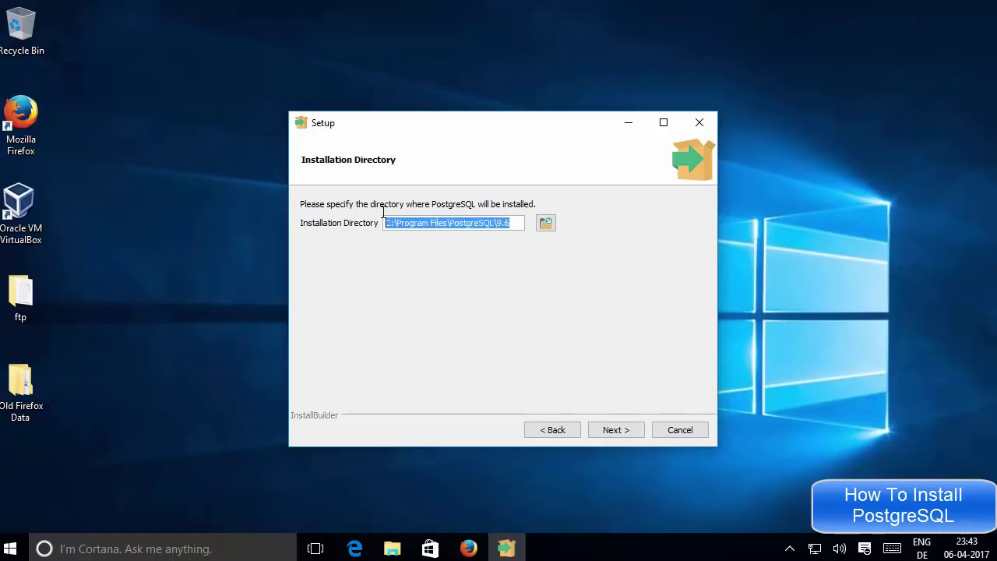
pyautogui.click(514, 226)
pyautogui.moveTo(515, 226); pyautogui.dragTo(385, 223)
pyautogui.click(624, 431)
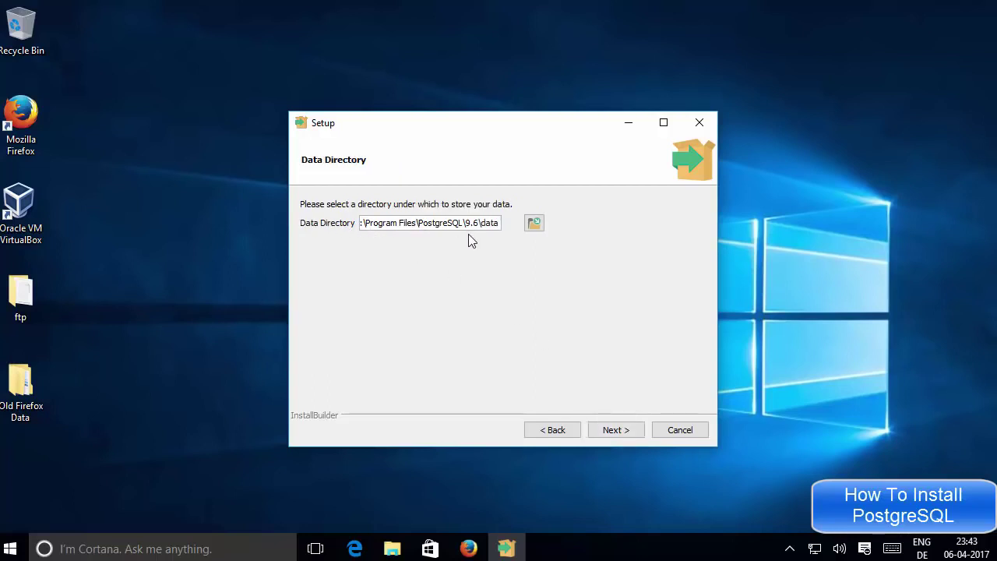
pyautogui.click(621, 432)
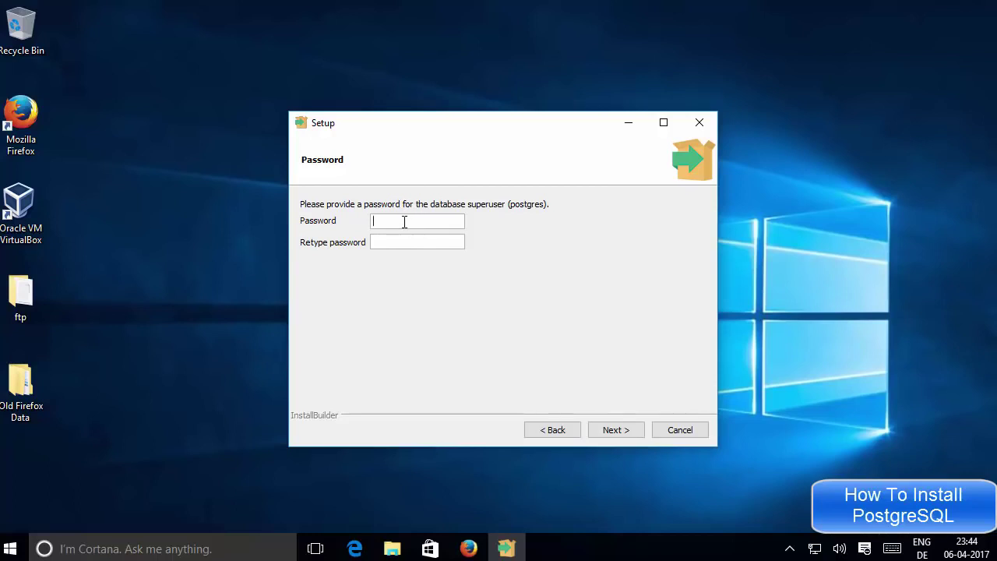
pyautogui.write('********')
# Step: Confirm the password, leave port 5432 and [Default locale], and reach Ready to Install
pyautogui.click(613, 429)
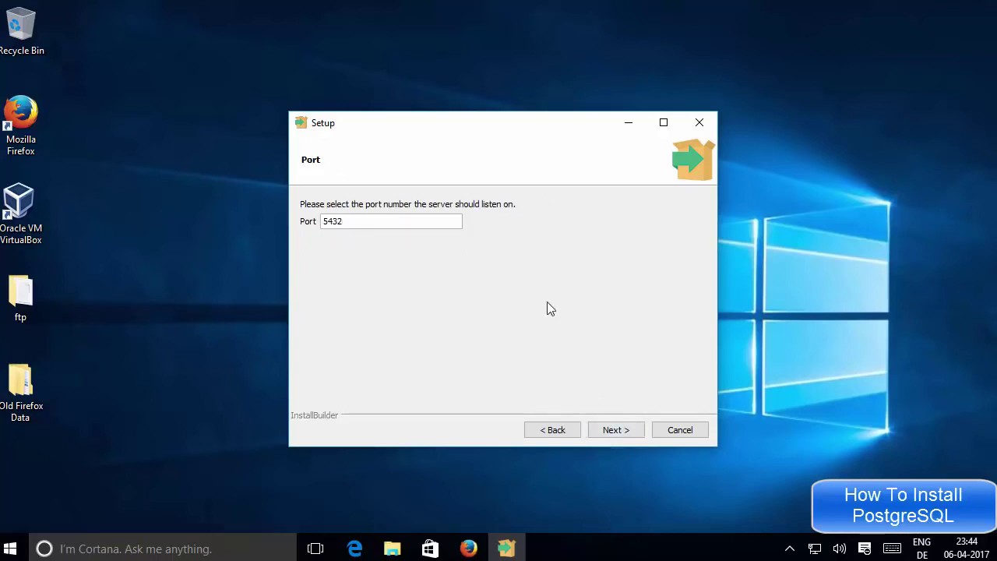
pyautogui.doubleClick(321, 221)
pyautogui.click(356, 222)
pyautogui.moveTo(352, 222); pyautogui.dragTo(317, 221)
pyautogui.click(373, 228)
pyautogui.click(612, 433)
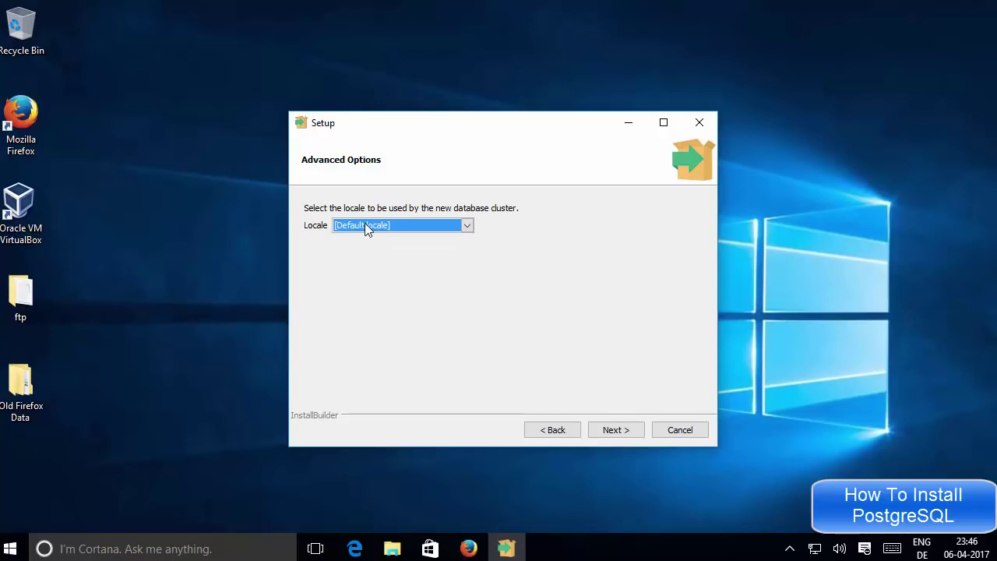
pyautogui.click(613, 430)
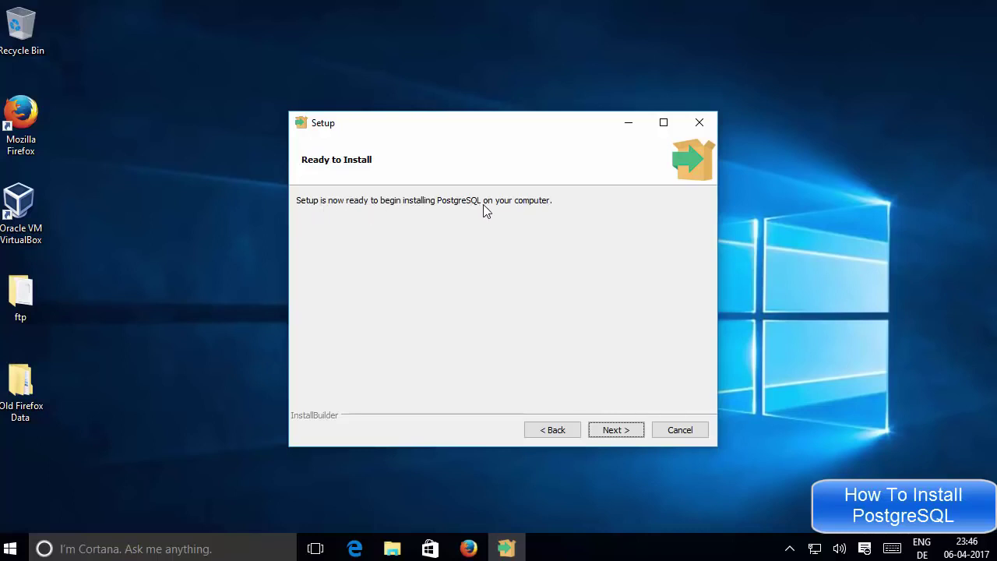
# Step: Run the PostgreSQL installation through to the Completing page with Launch Stack Builder ticked
pyautogui.click(614, 429)
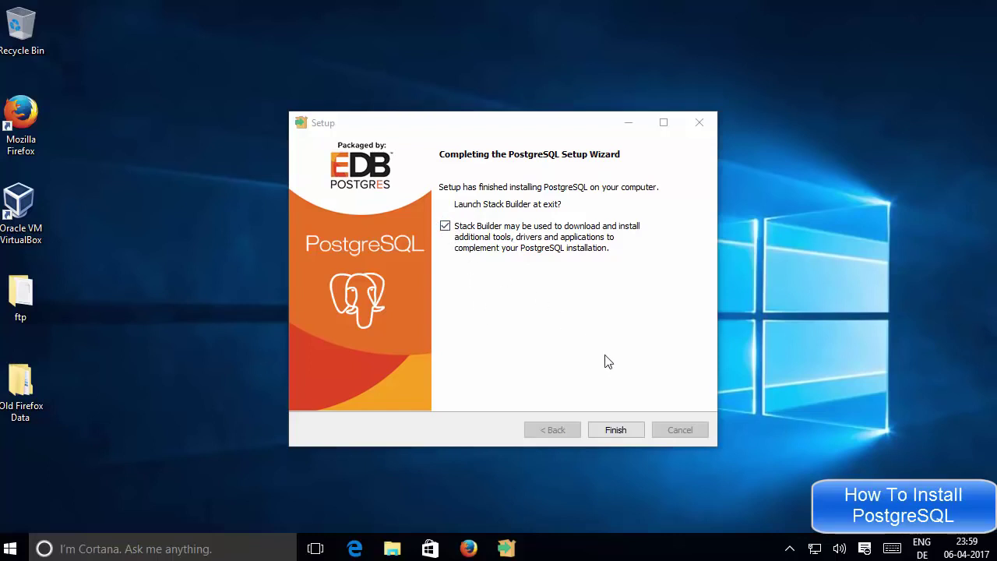
# Step: In Stack Builder, choose PostgreSQL 9.6 on port 5432 and continue without selecting any package
pyautogui.click(616, 430)
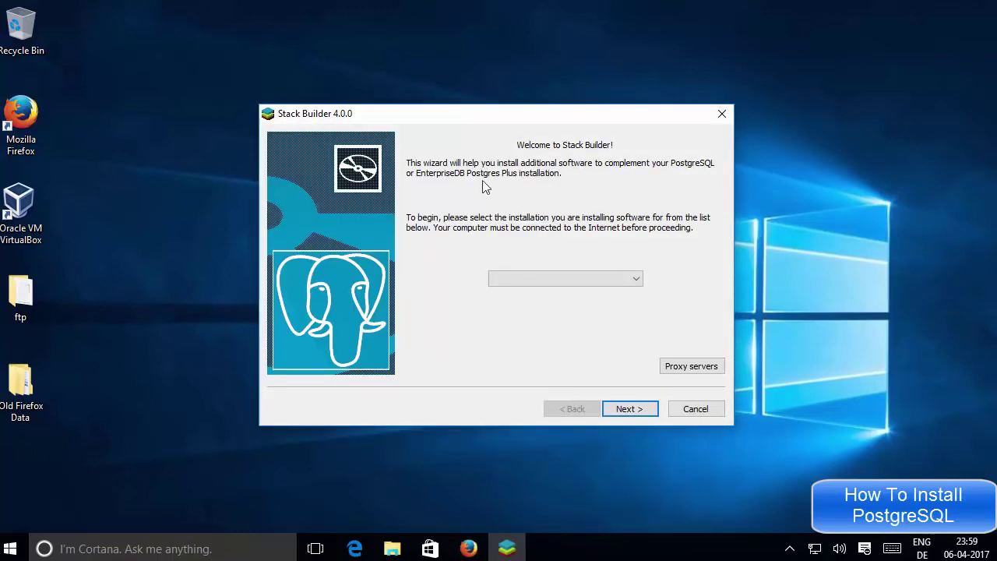
pyautogui.click(519, 281)
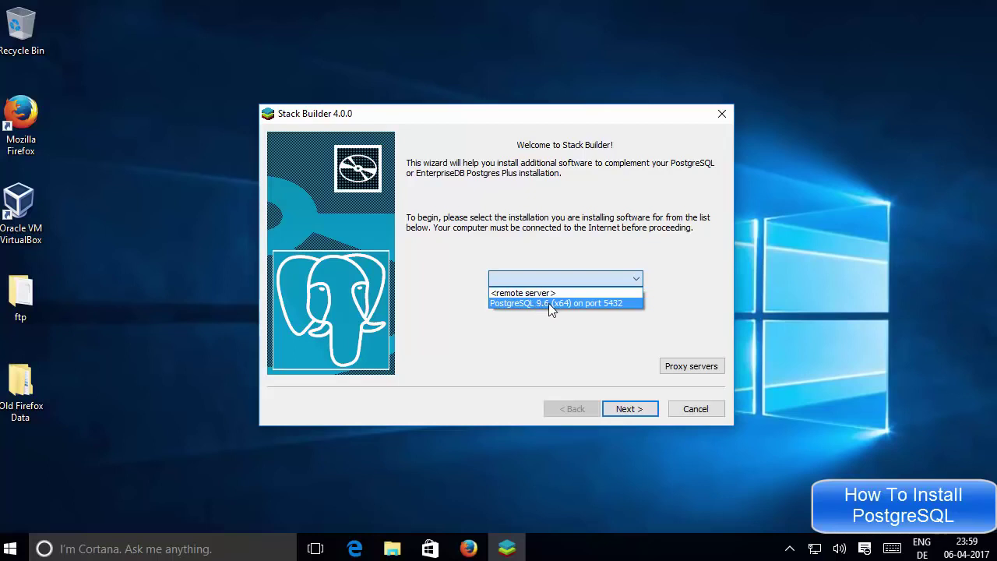
pyautogui.click(548, 303)
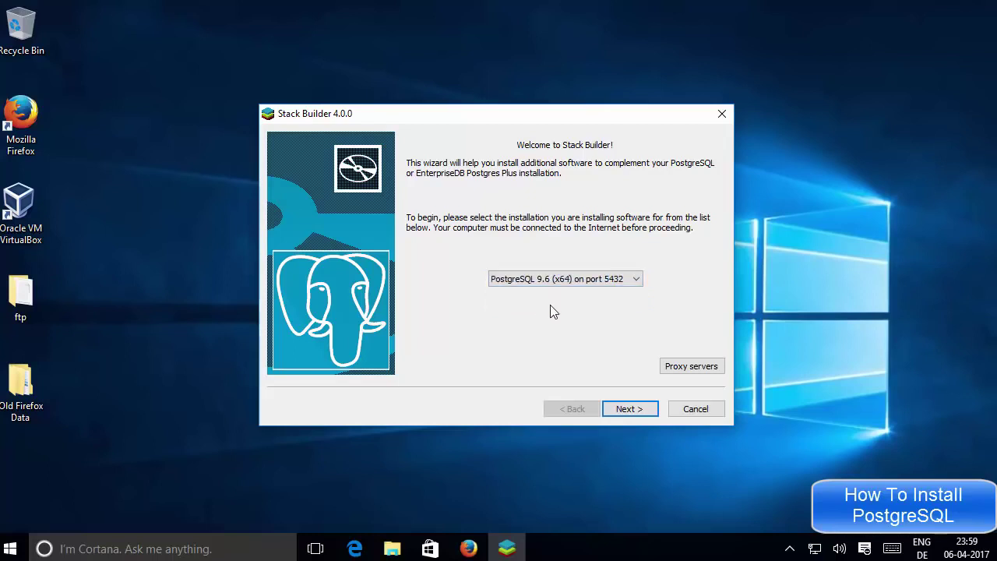
pyautogui.click(623, 411)
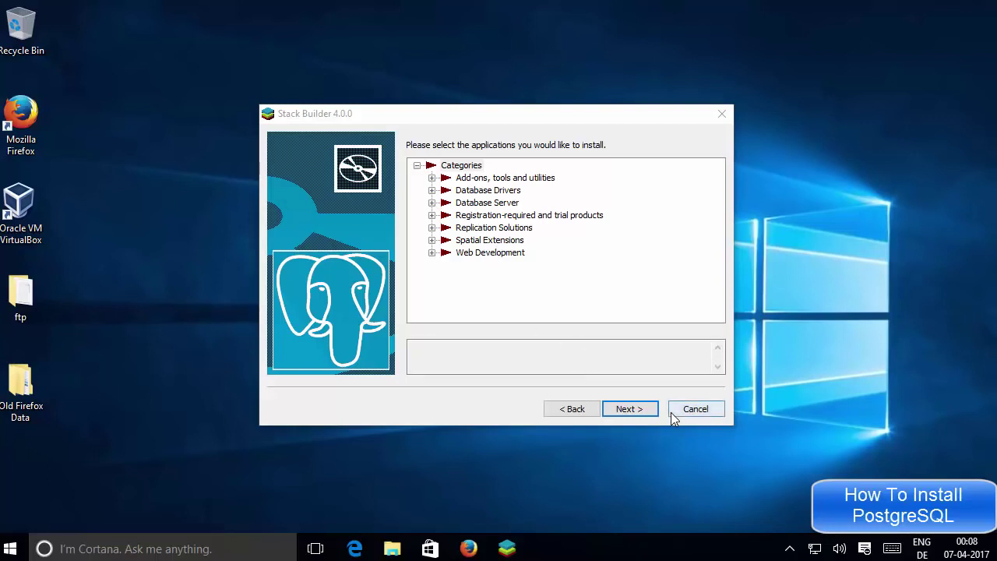
pyautogui.click(628, 411)
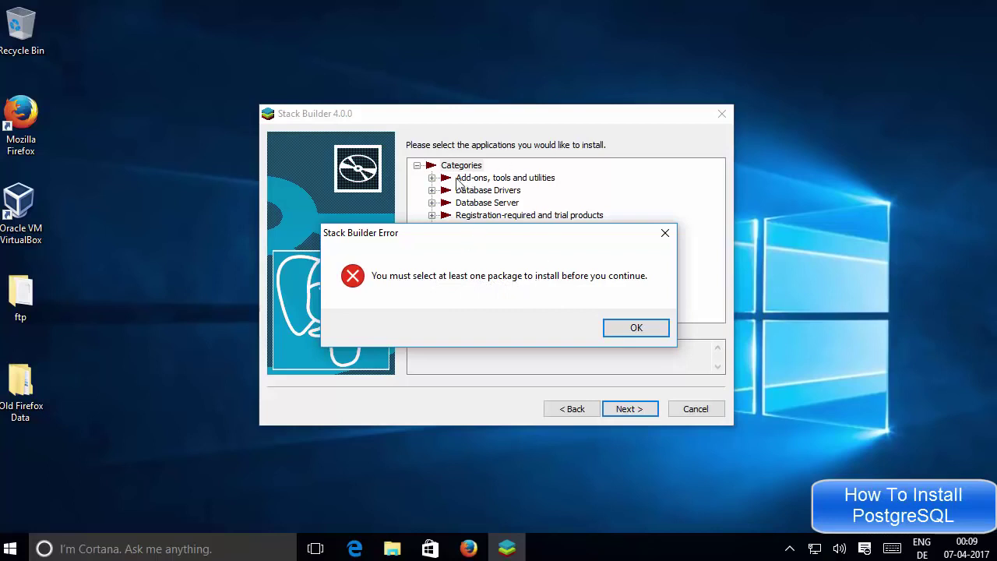
# Step: Dismiss the package error, cancel Stack Builder, and confirm exiting the wizard
pyautogui.click(664, 235)
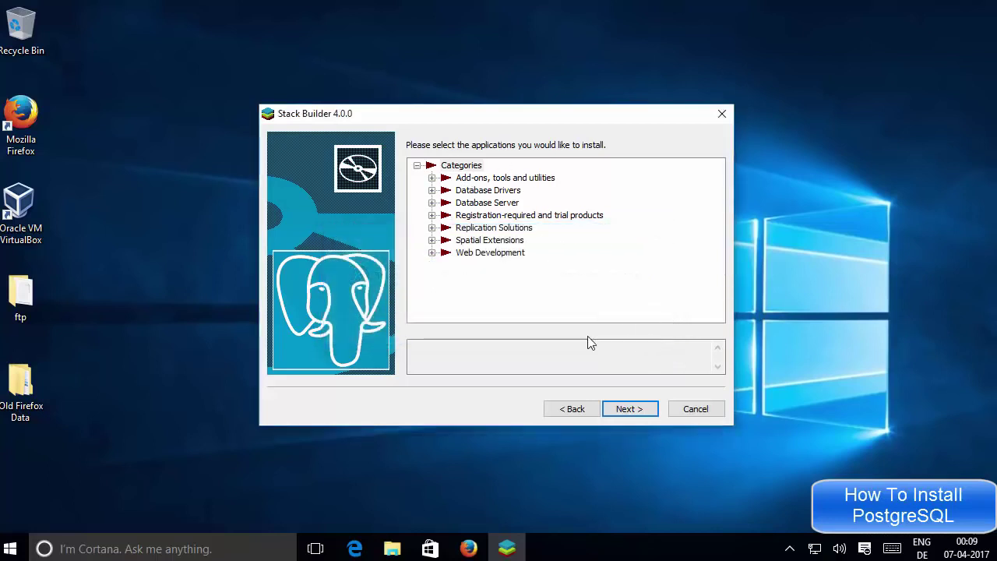
pyautogui.click(695, 410)
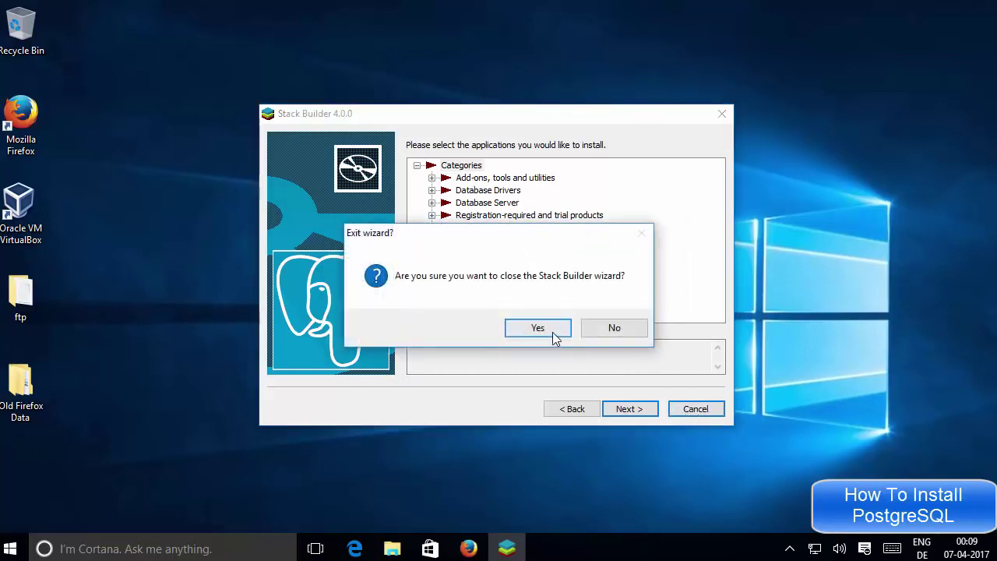
pyautogui.click(546, 328)
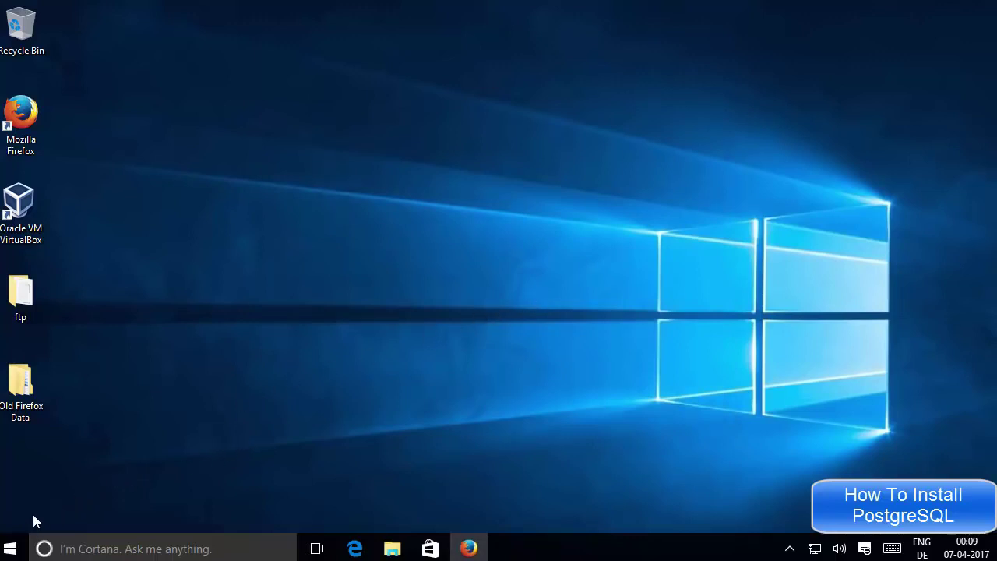
# Step: Launch pgAdmin 4 from the PostgreSQL 9.6 group in the Start menu's All apps list
pyautogui.click(10, 549)
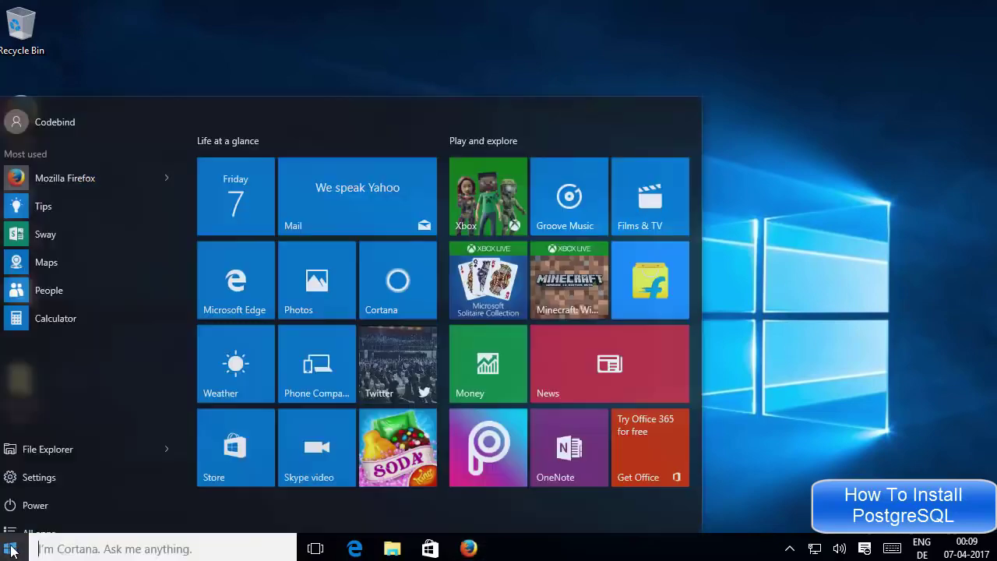
pyautogui.click(39, 517)
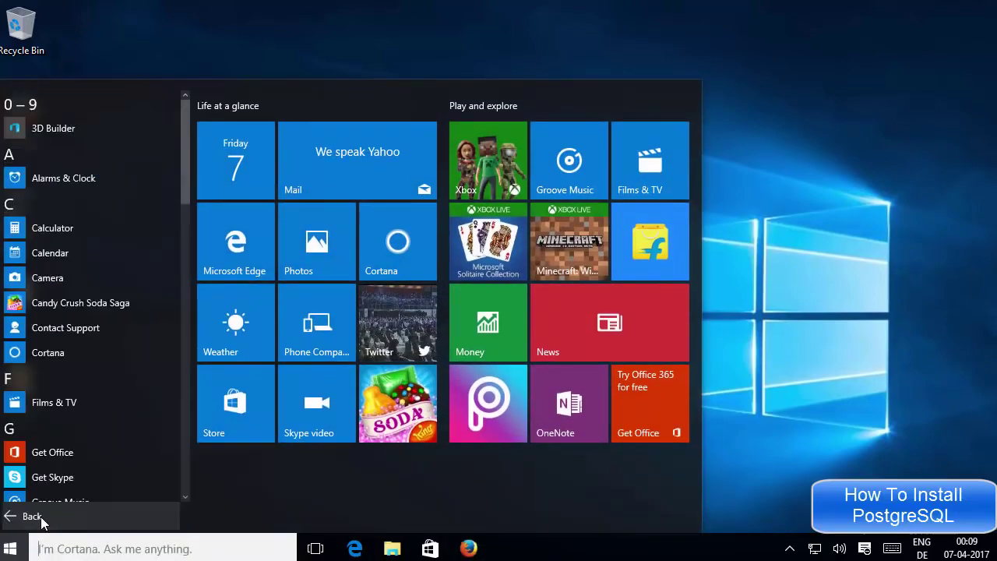
pyautogui.scroll(-10, 99, 414)
pyautogui.scroll(-3, 99, 413)
pyautogui.scroll(6, 99, 413)
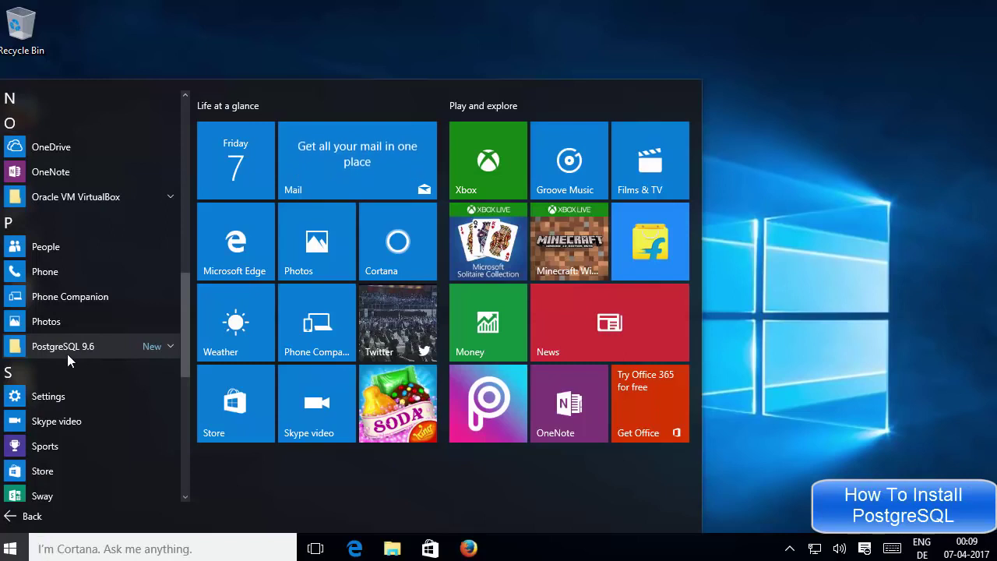
pyautogui.click(169, 346)
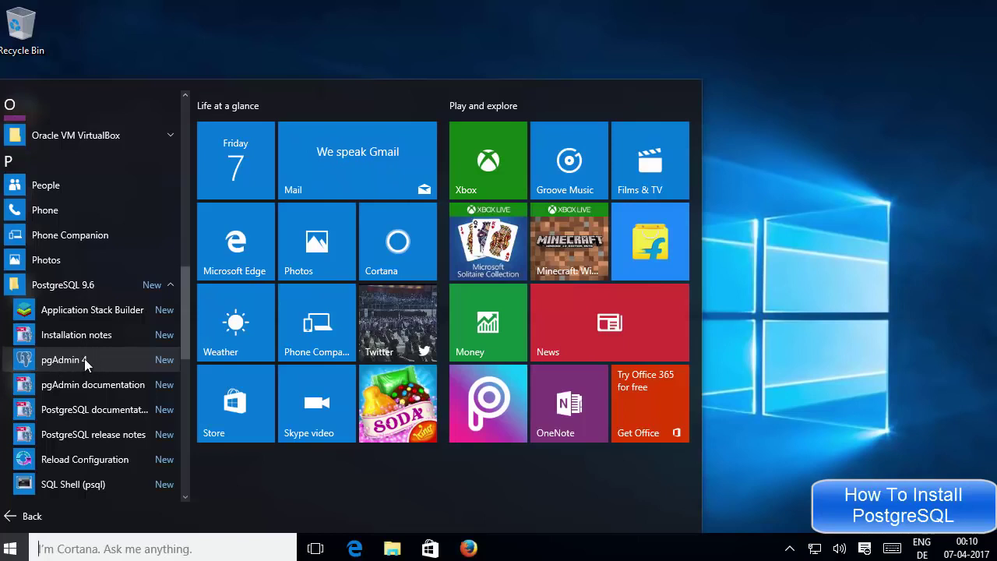
pyautogui.click(83, 363)
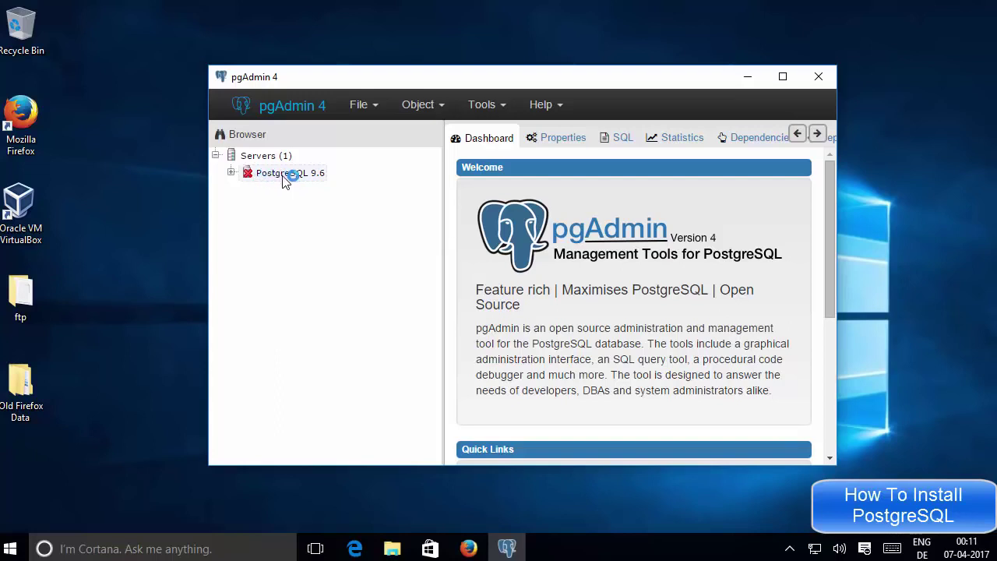
# Step: Connect to the PostgreSQL 9.6 server by entering the postgres password with Save Password ticked
pyautogui.click(284, 180)
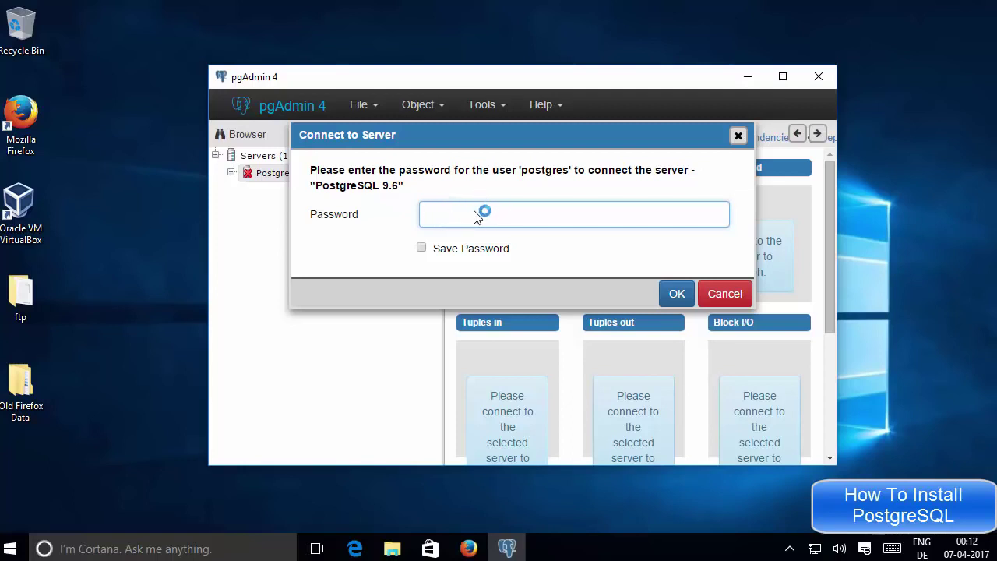
pyautogui.write('a')
pyautogui.click(422, 250)
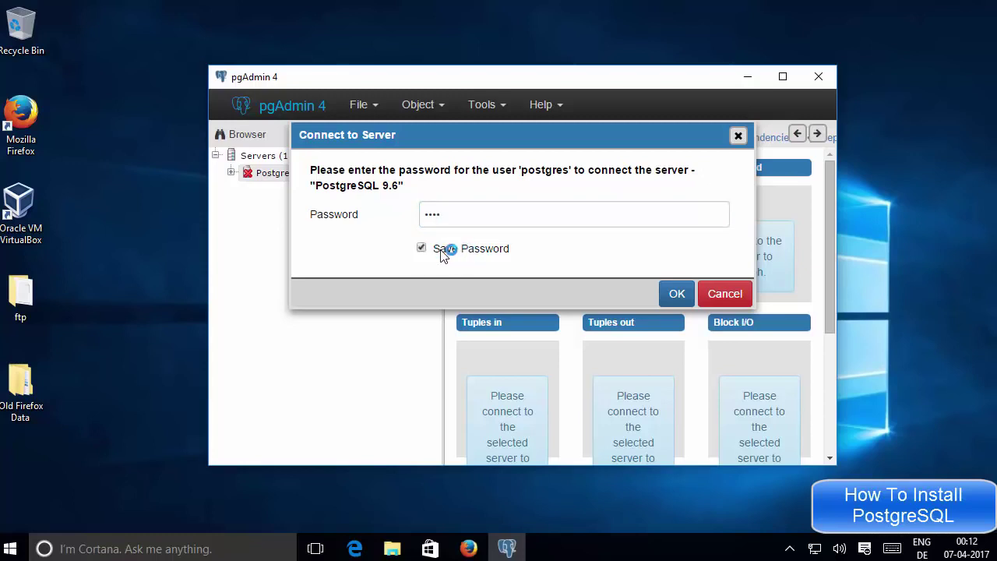
pyautogui.click(669, 294)
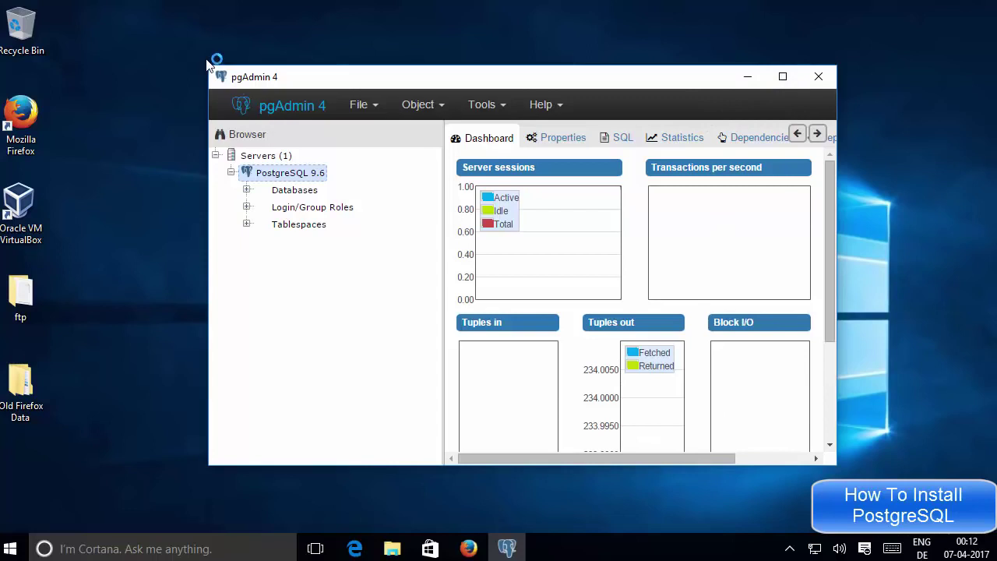
# Step: Widen the pgAdmin window and panel, then expand Databases > postgres > Schemas > public > Tables
pyautogui.moveTo(121, 29); pyautogui.dragTo(95, 19)
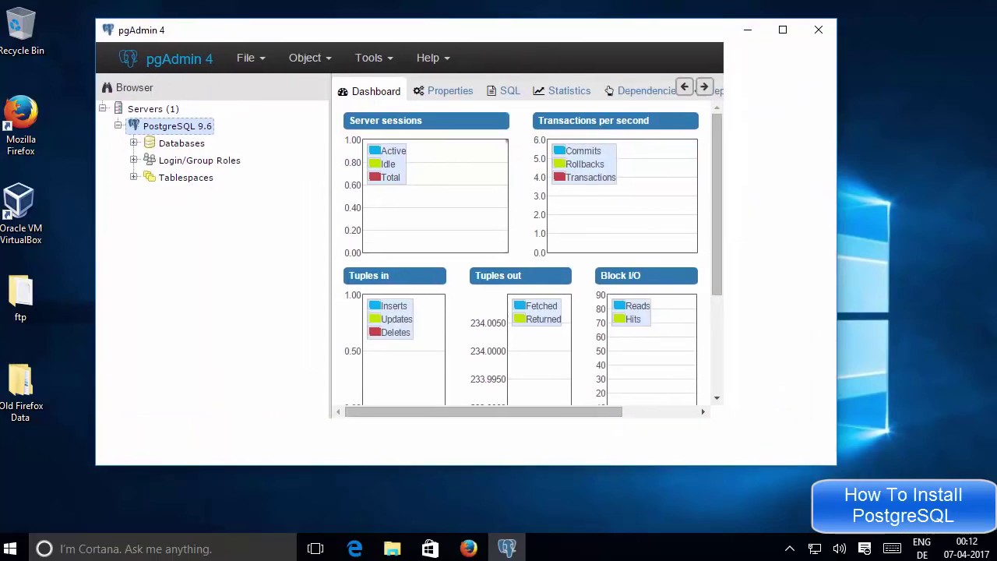
pyautogui.moveTo(404, 204); pyautogui.dragTo(347, 201)
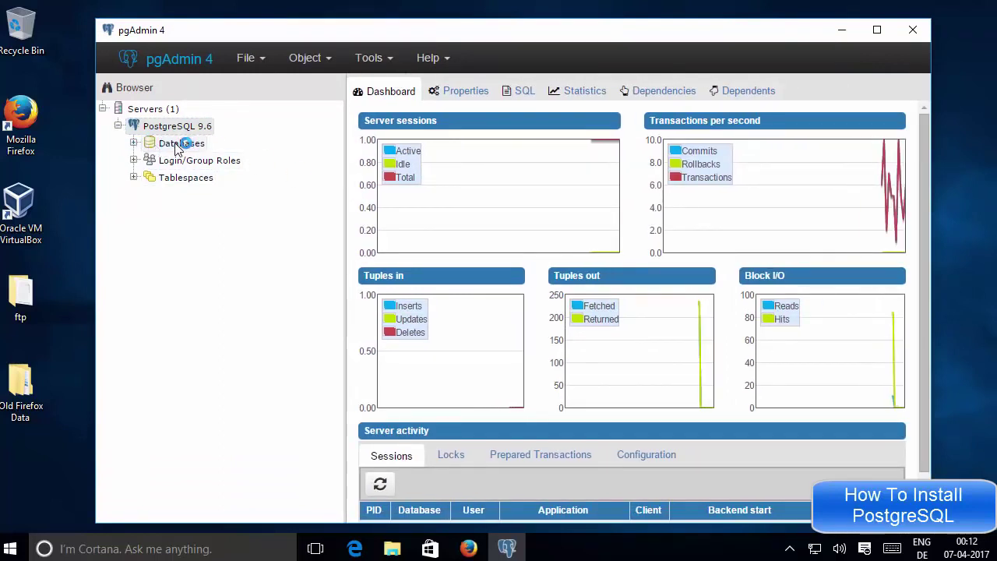
pyautogui.click(134, 143)
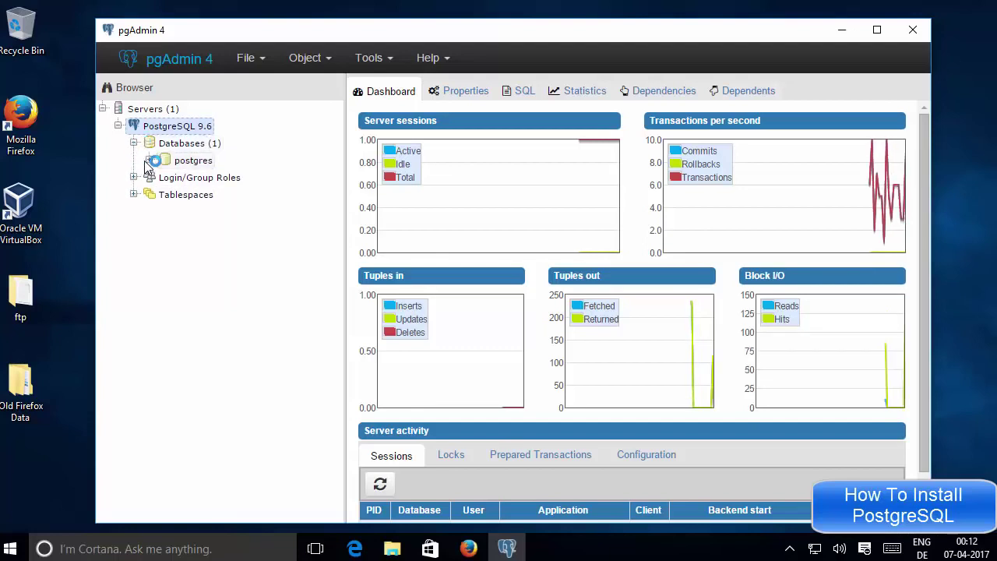
pyautogui.click(149, 160)
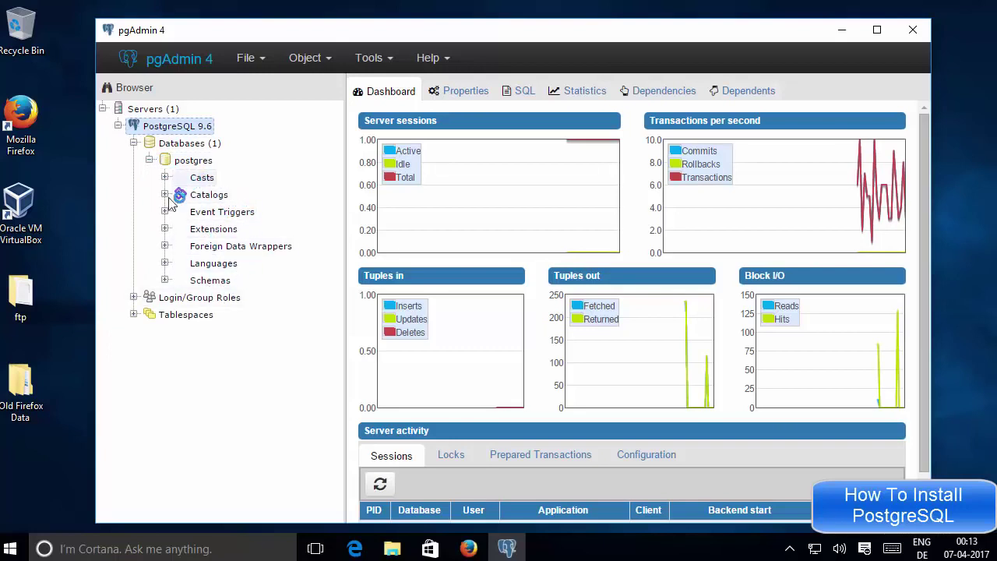
pyautogui.click(165, 281)
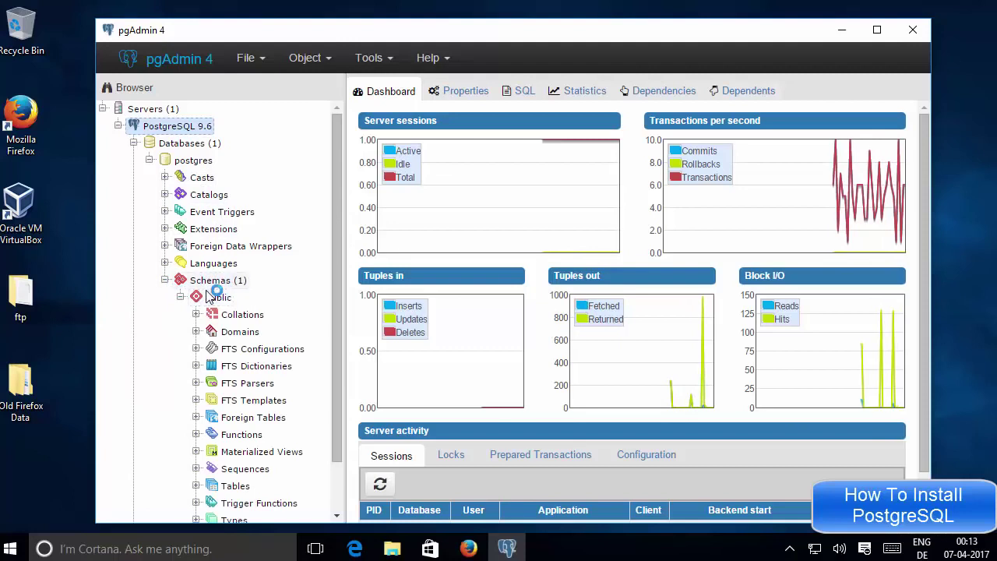
pyautogui.scroll(-2, 216, 296)
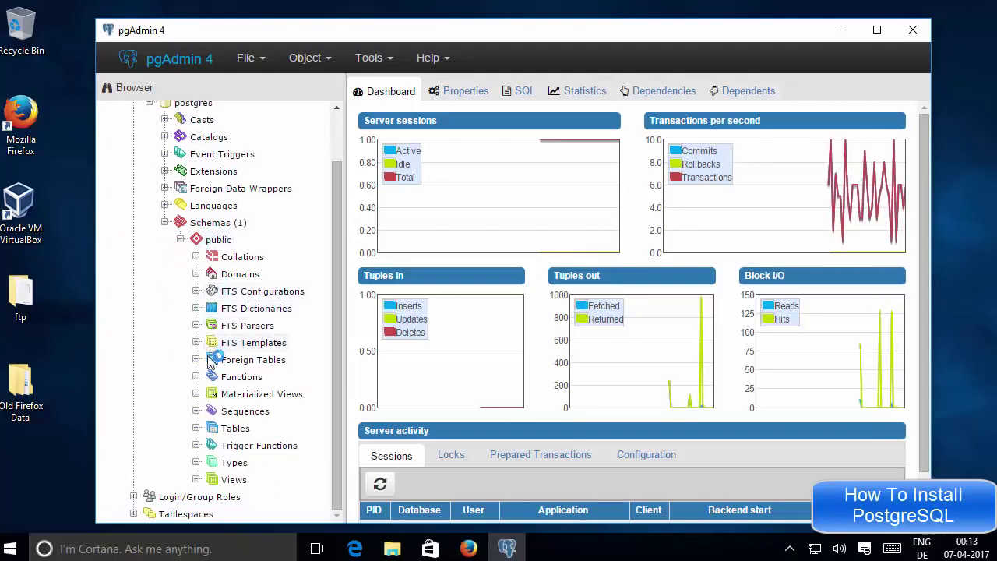
pyautogui.click(196, 428)
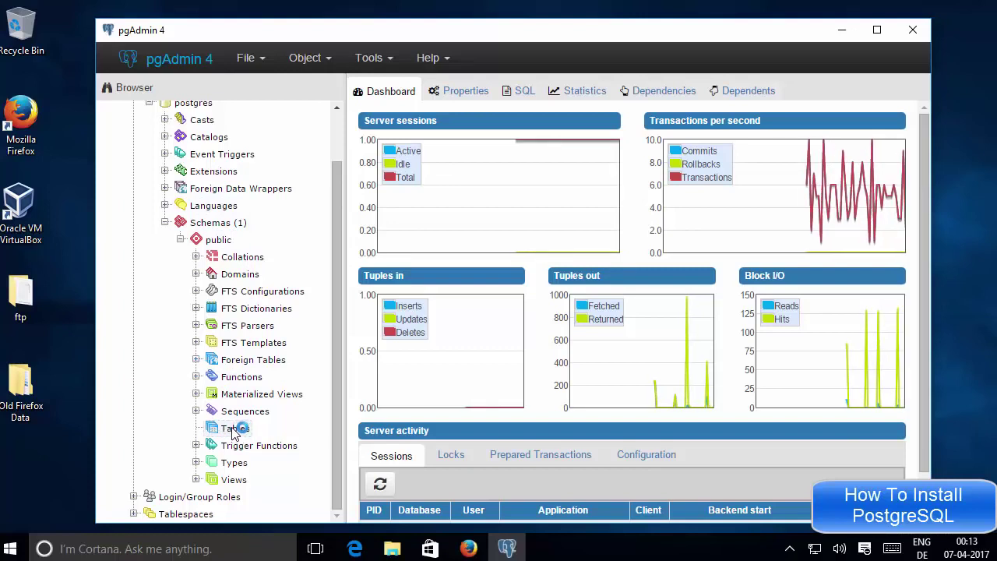
# Step: Check the Tables node's Properties and SQL tabs, which report no SQL could be generated
pyautogui.click(233, 431)
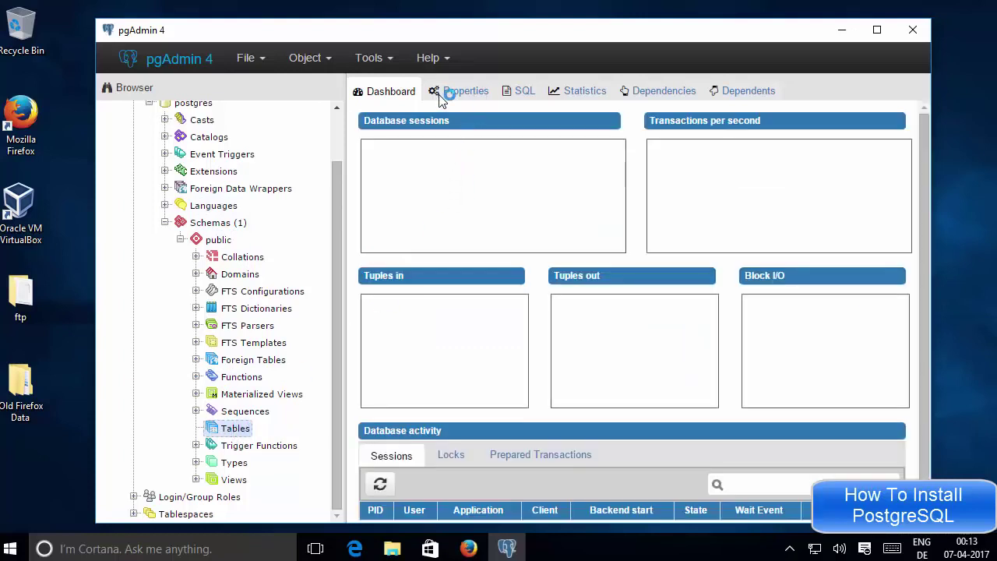
pyautogui.click(458, 91)
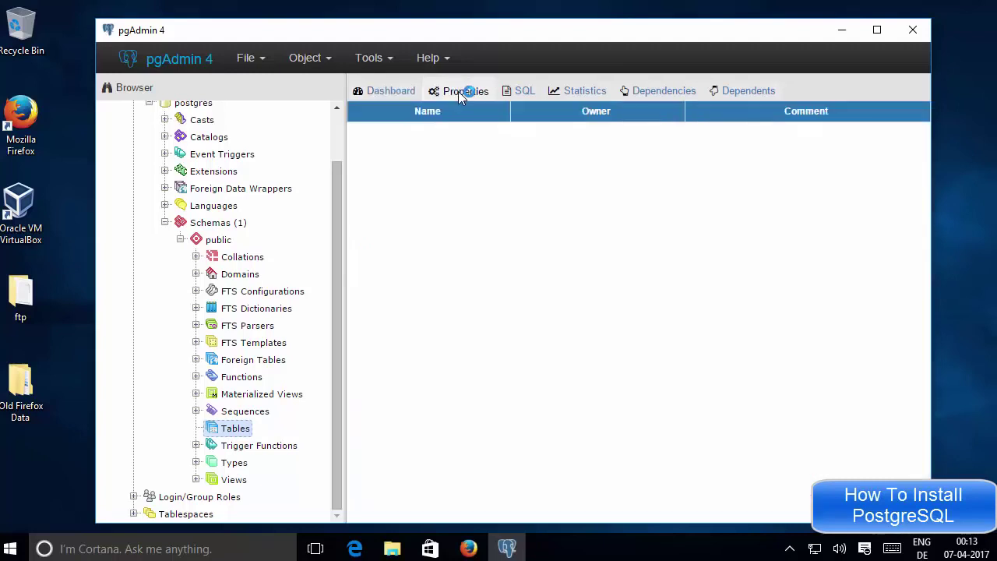
pyautogui.click(518, 91)
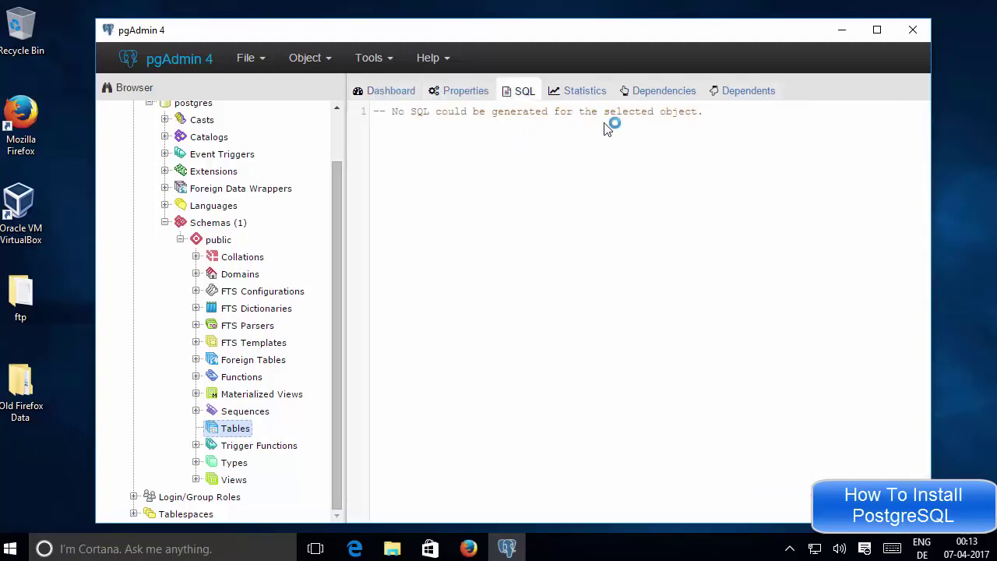
pyautogui.moveTo(706, 113); pyautogui.dragTo(376, 120)
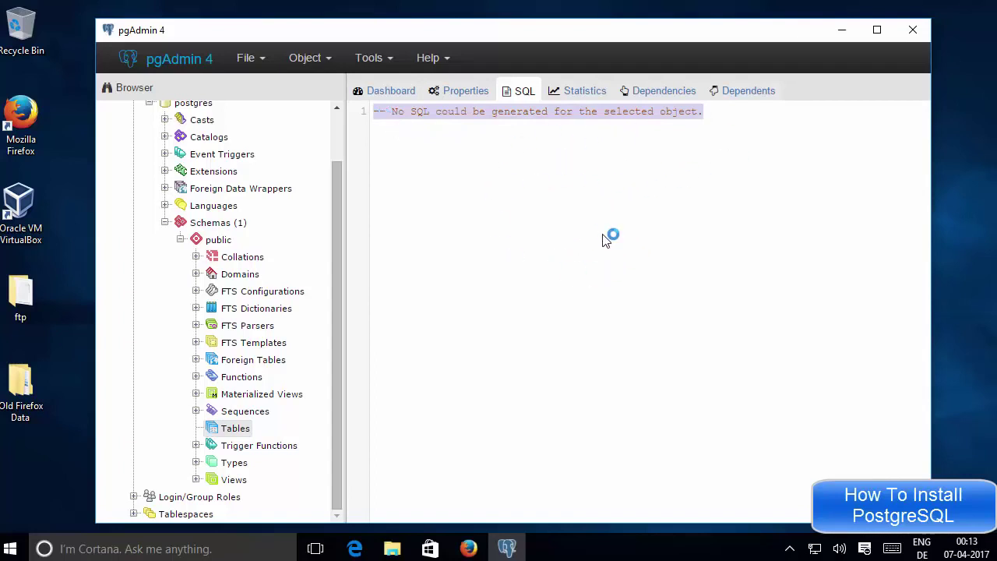
pyautogui.click(657, 347)
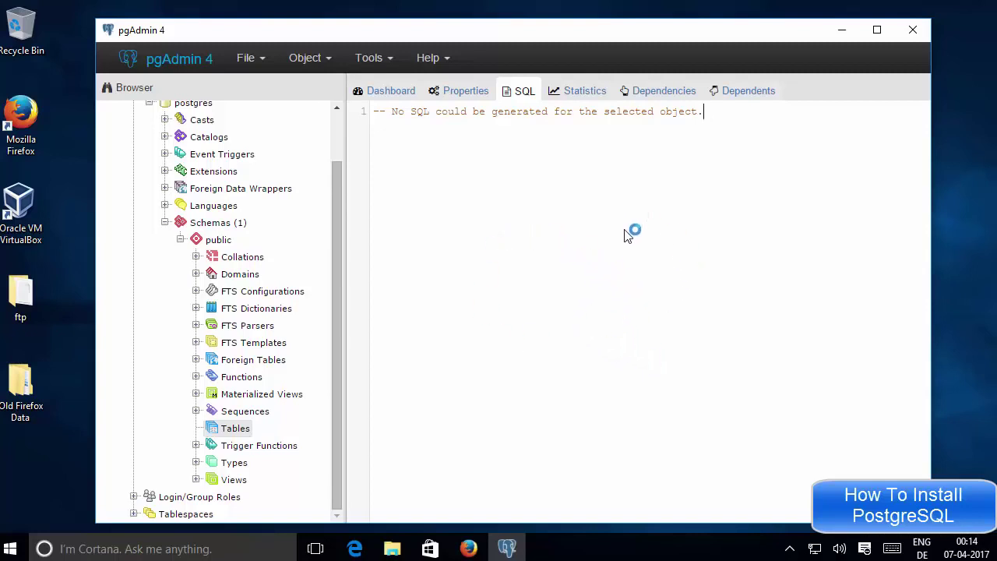
# Step: Browse in File Explorer to C:\Program Files\PostgreSQL\9.6\bin and look through its files
pyautogui.click(393, 550)
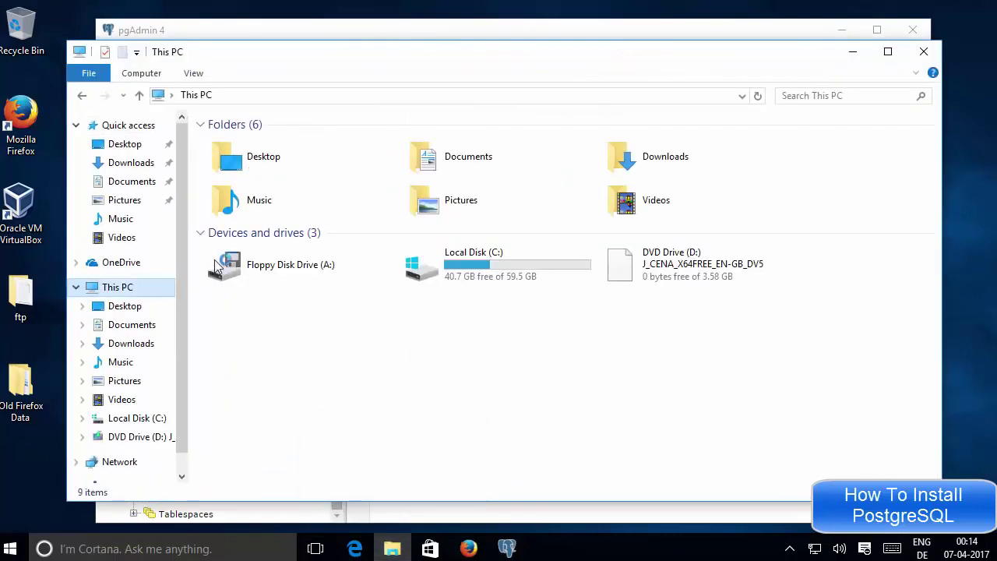
pyautogui.doubleClick(485, 265)
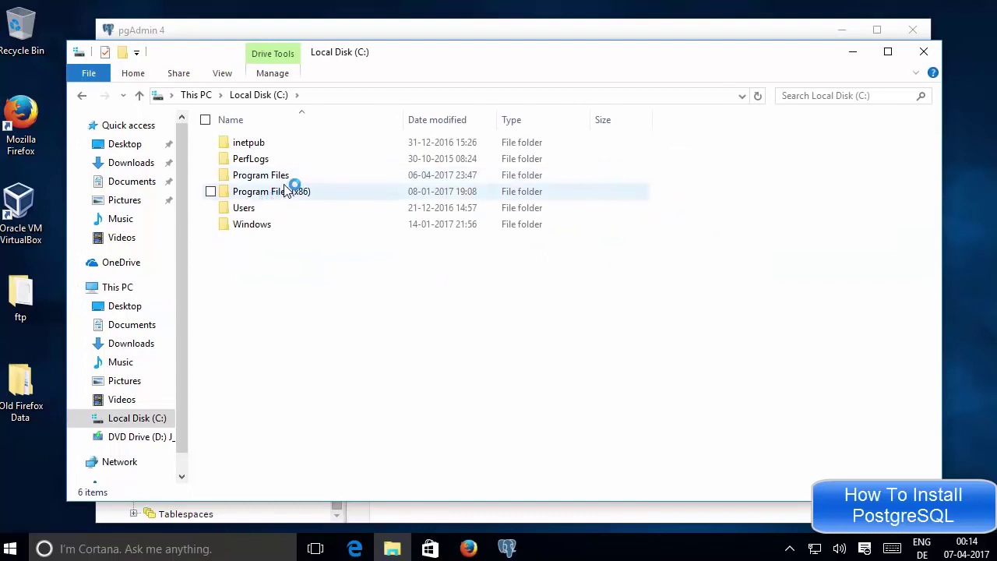
pyautogui.click(285, 178)
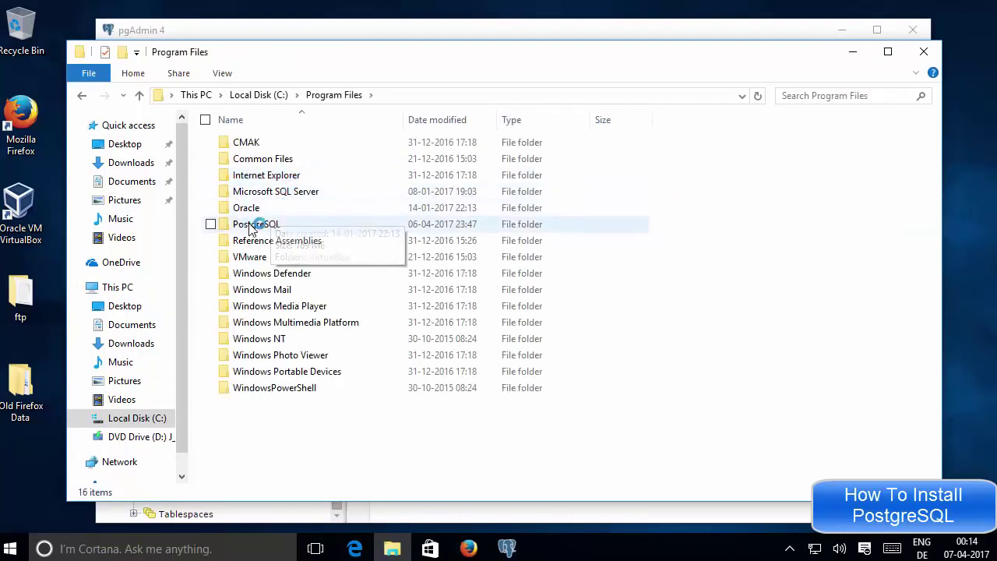
pyautogui.doubleClick(269, 225)
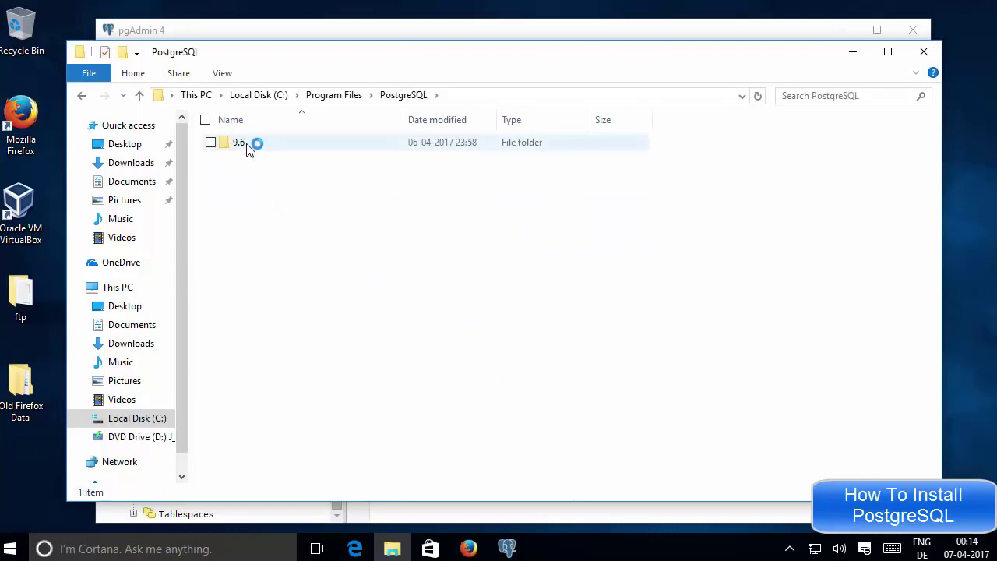
pyautogui.doubleClick(238, 143)
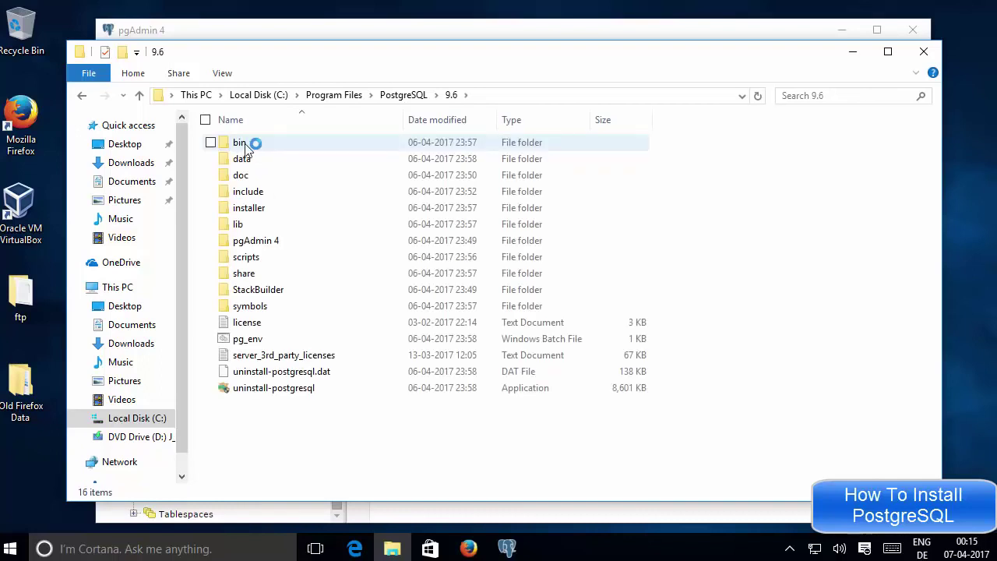
pyautogui.doubleClick(239, 143)
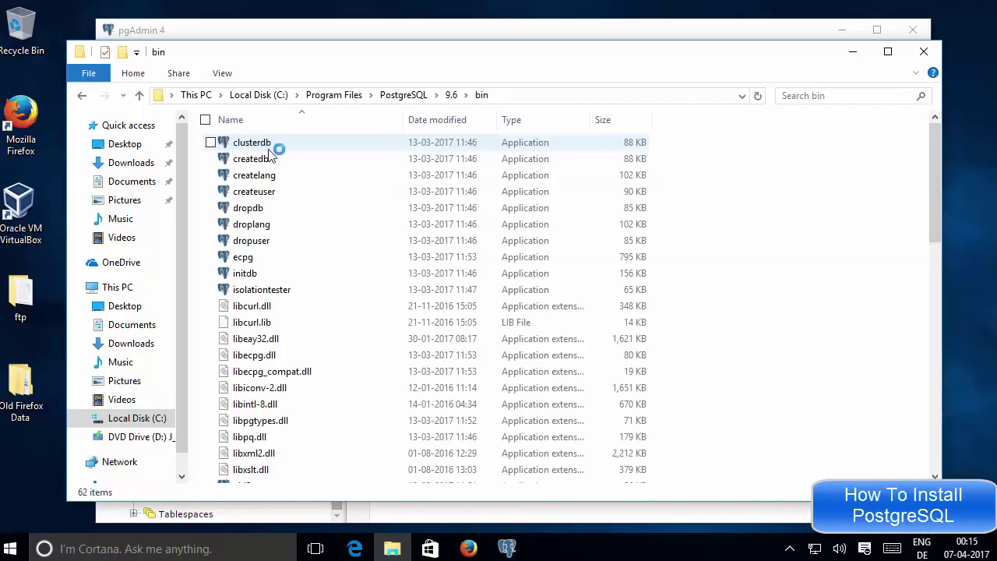
pyautogui.scroll(-7, 305, 223)
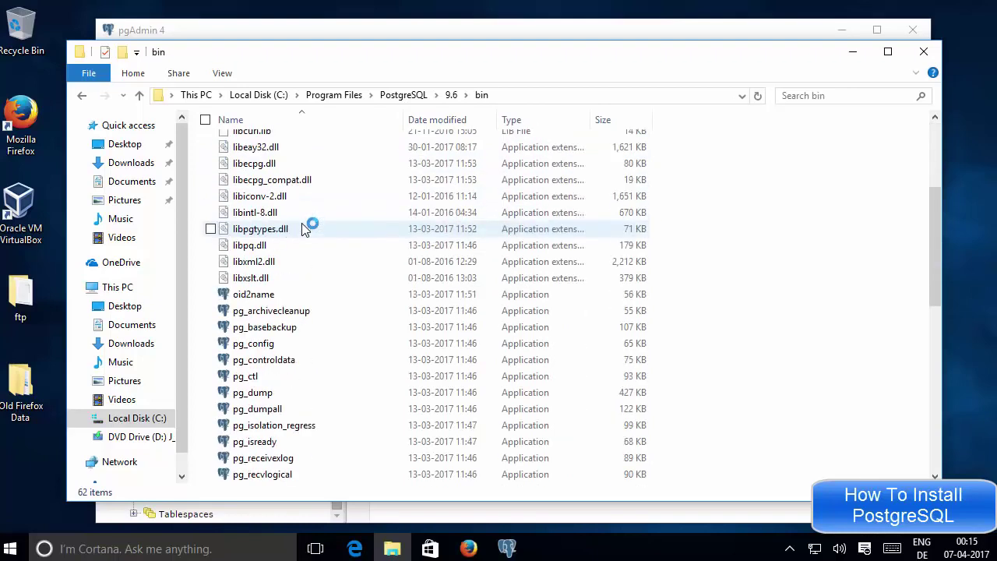
pyautogui.scroll(-7, 303, 225)
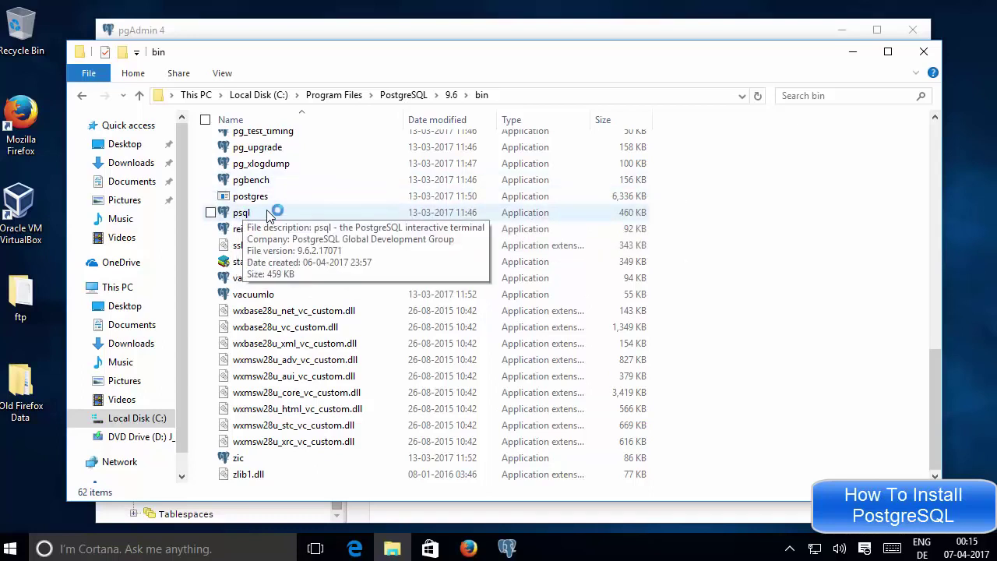
# Step: Copy the full path C:\Program Files\PostgreSQL\9.6\bin from the address bar
pyautogui.click(580, 98)
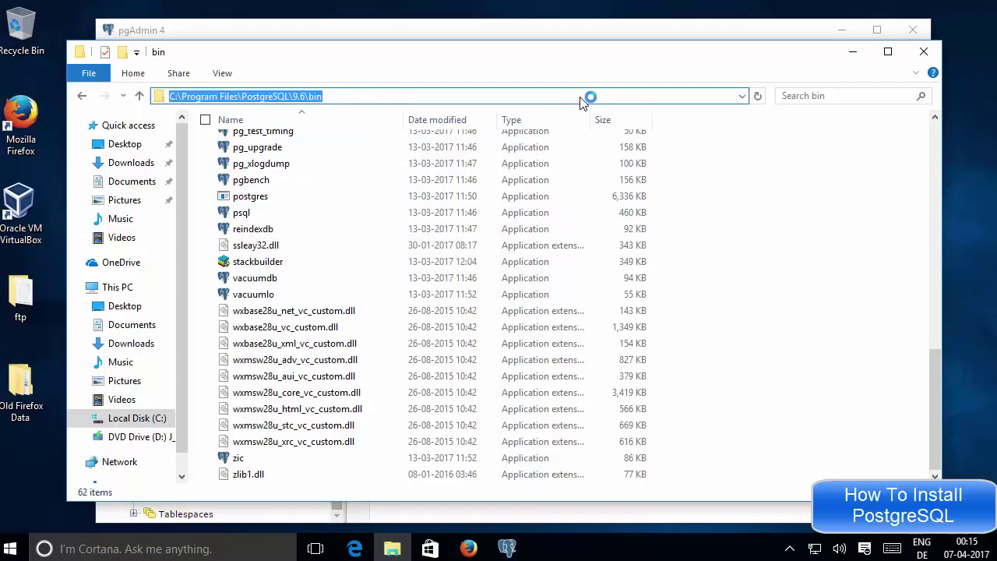
pyautogui.click(520, 100)
pyautogui.moveTo(520, 101); pyautogui.dragTo(159, 95)
pyautogui.click(358, 102)
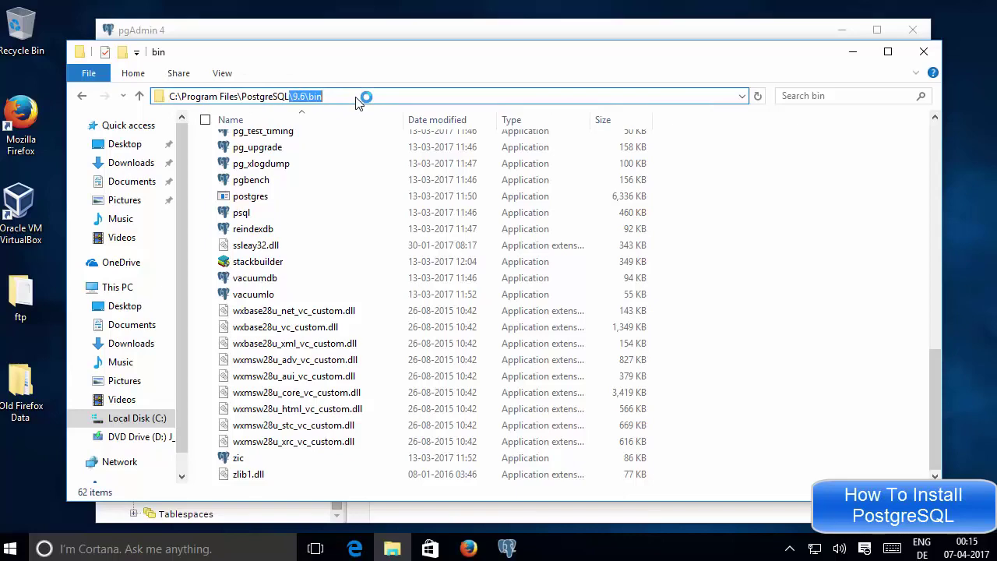
pyautogui.hotkey('ctrl', 'a')
pyautogui.hotkey('ctrl', 'c')
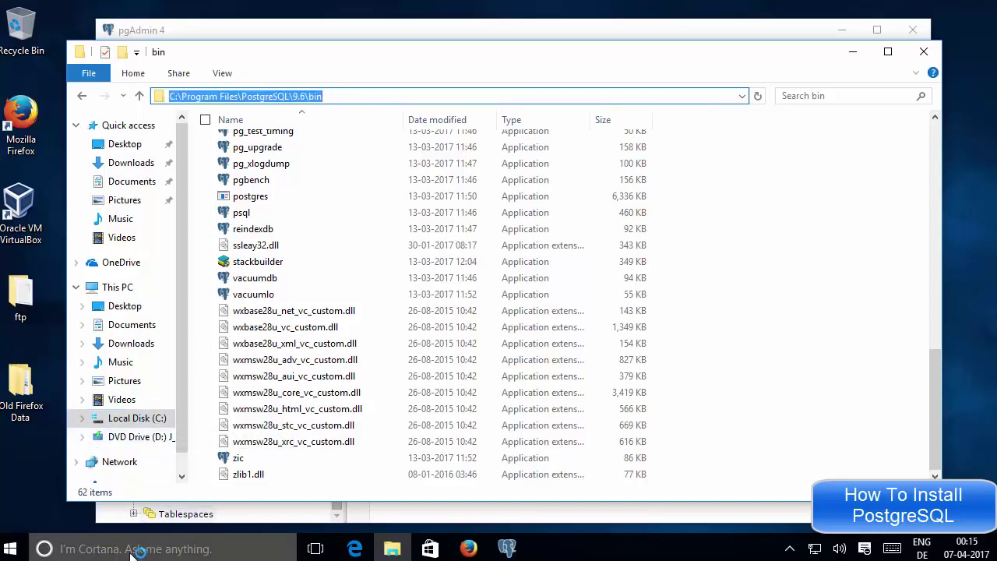
# Step: Search 'system' and open the Environment Variables dialog from Advanced system settings
pyautogui.click(132, 551)
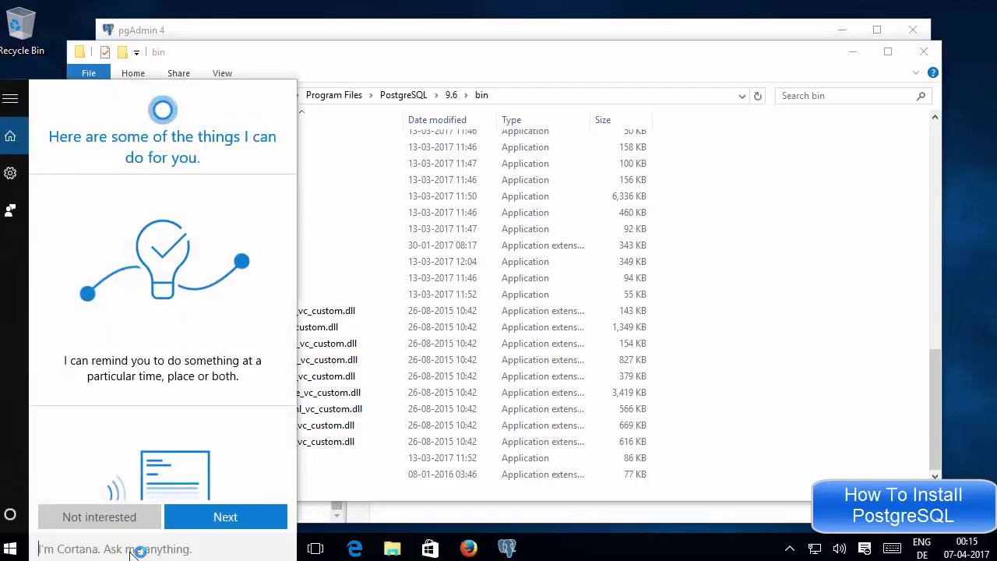
pyautogui.write('system')
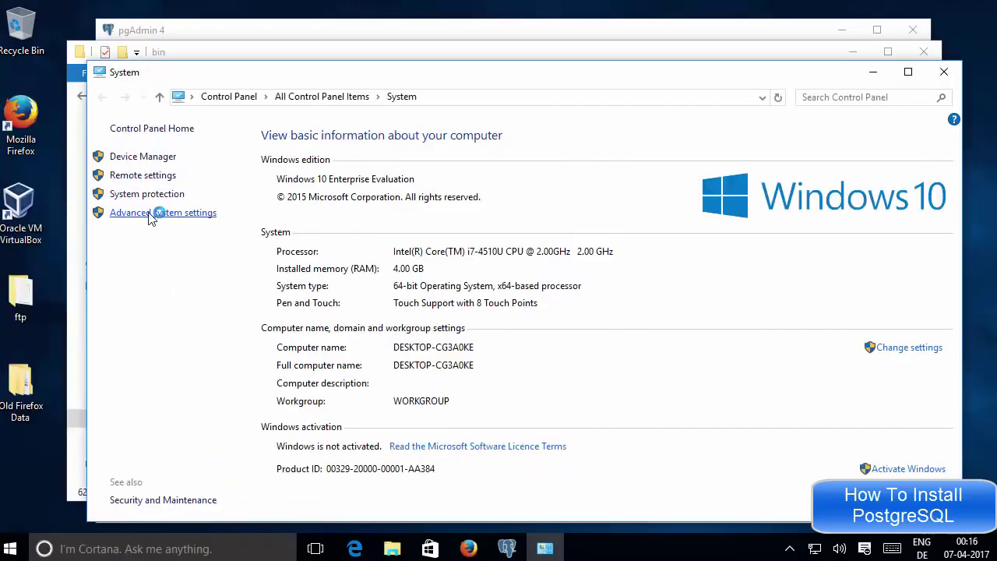
pyautogui.click(178, 213)
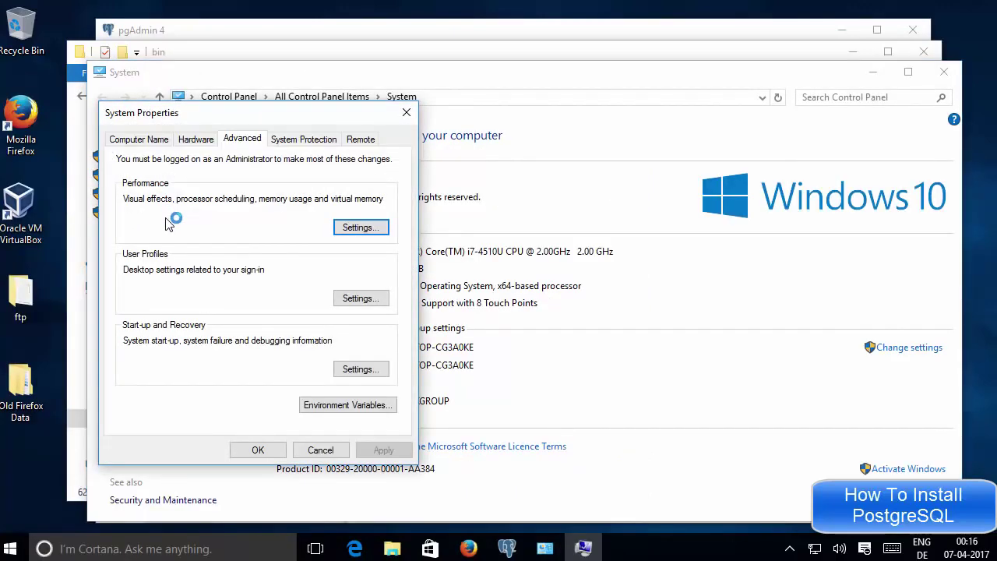
pyautogui.click(338, 406)
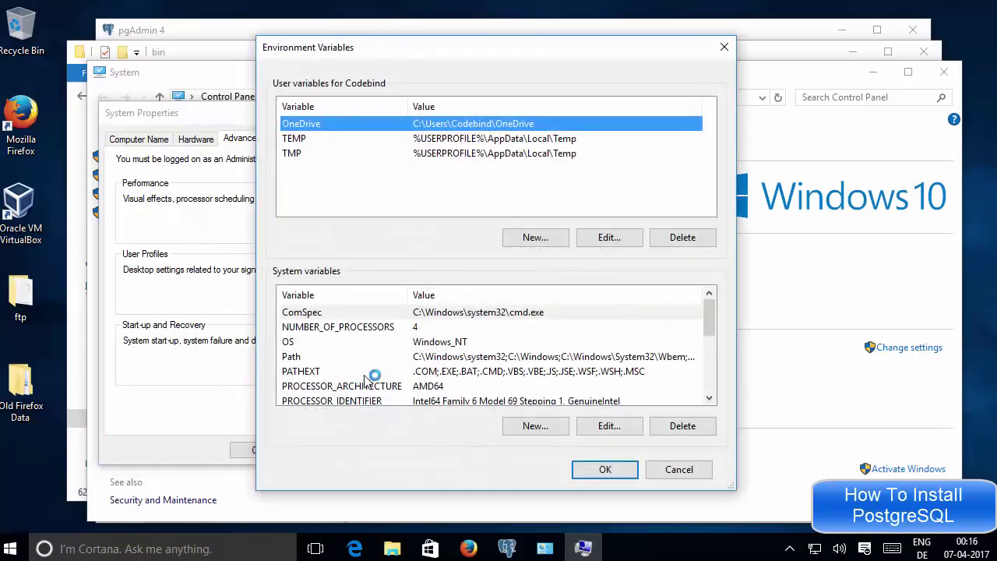
pyautogui.moveTo(712, 317); pyautogui.dragTo(711, 335)
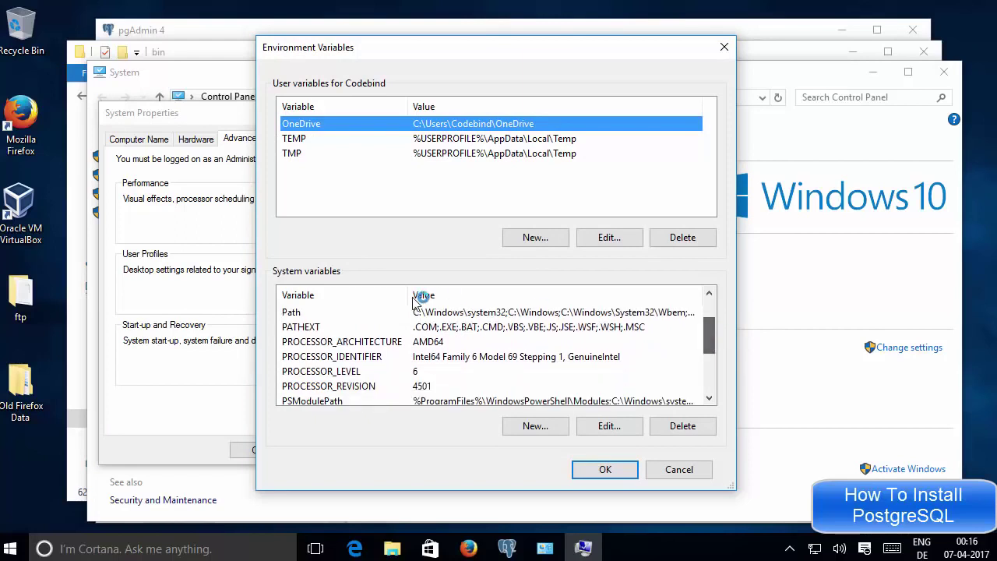
# Step: Select the Path system variable and open it for editing
pyautogui.click(307, 312)
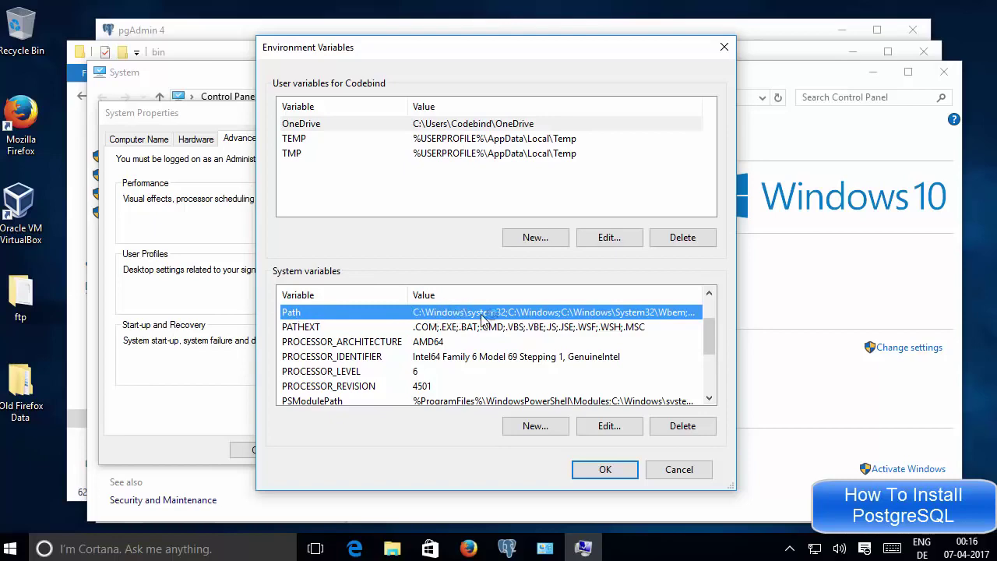
pyautogui.click(607, 428)
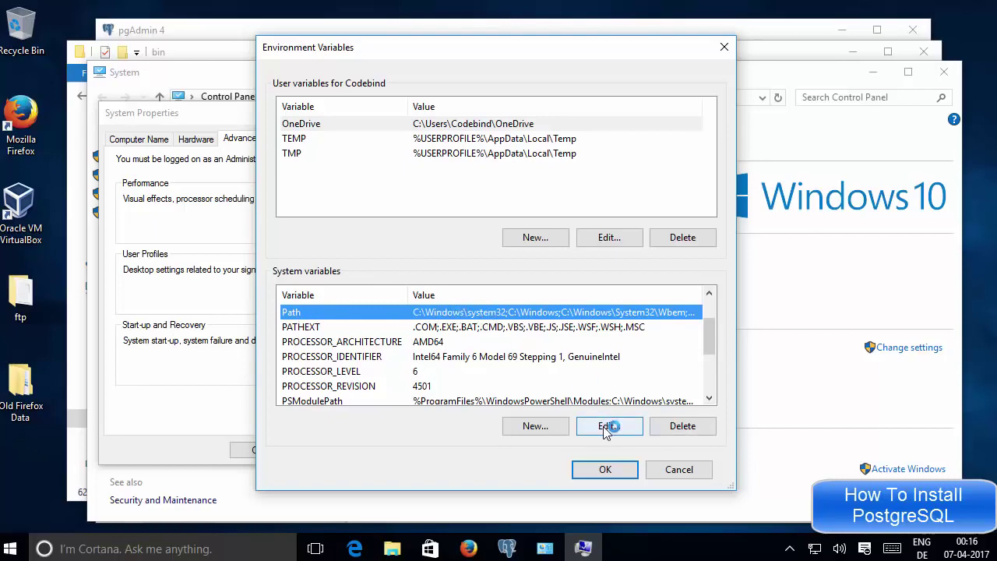
pyautogui.click(575, 311)
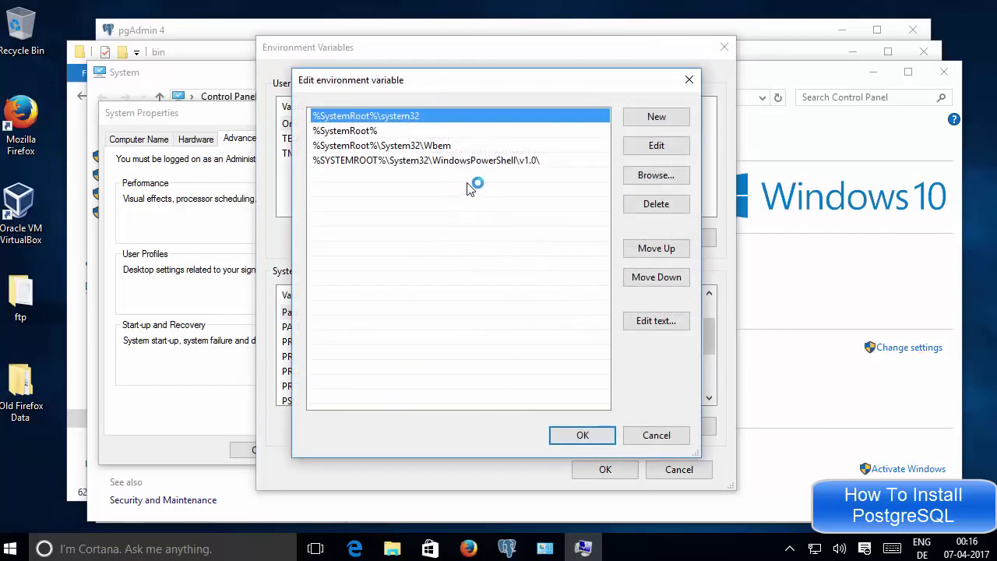
# Step: Paste the copied bin path as a fifth Path entry, then bring the bin folder window forward
pyautogui.click(494, 178)
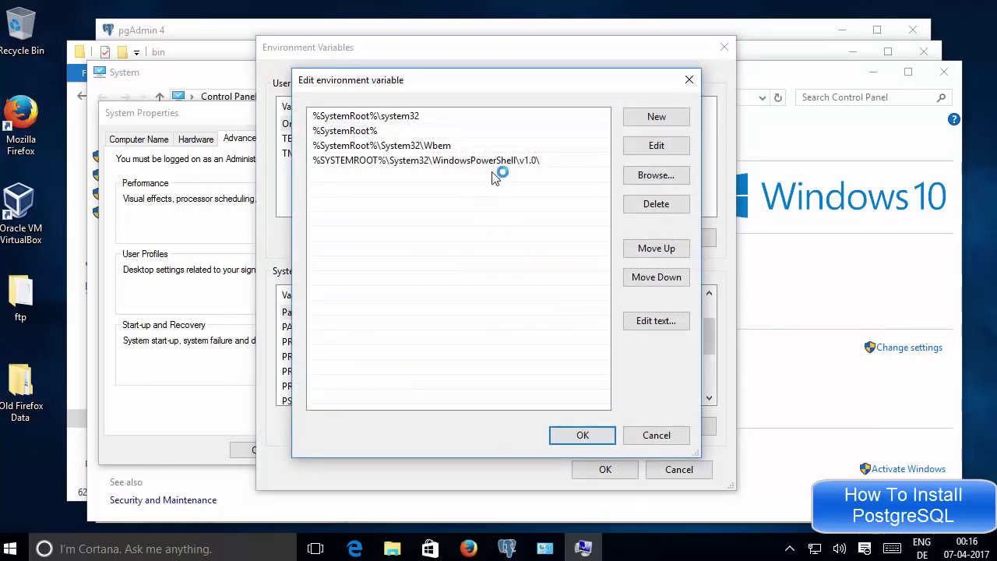
pyautogui.click(657, 118)
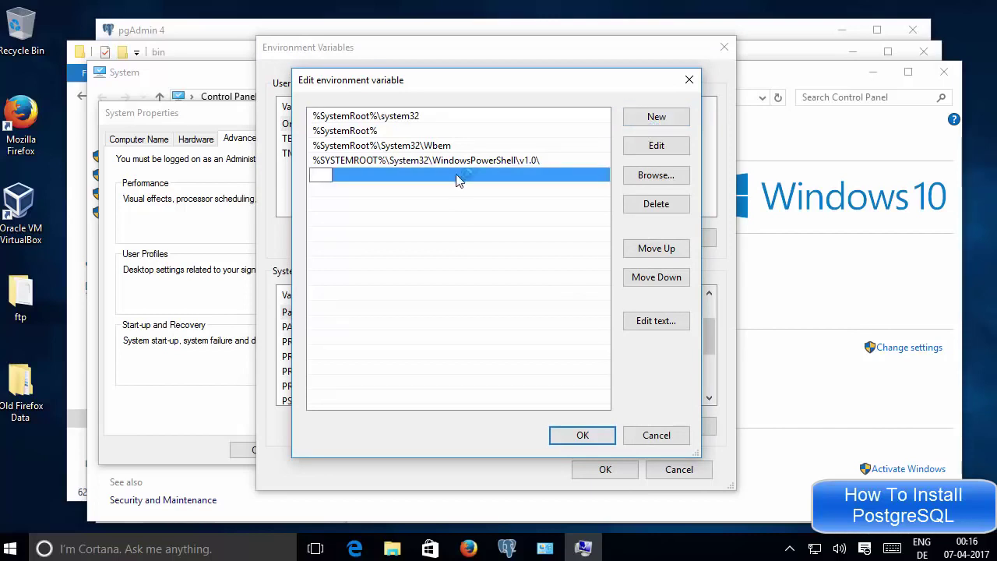
pyautogui.hotkey('ctrl', 'v')
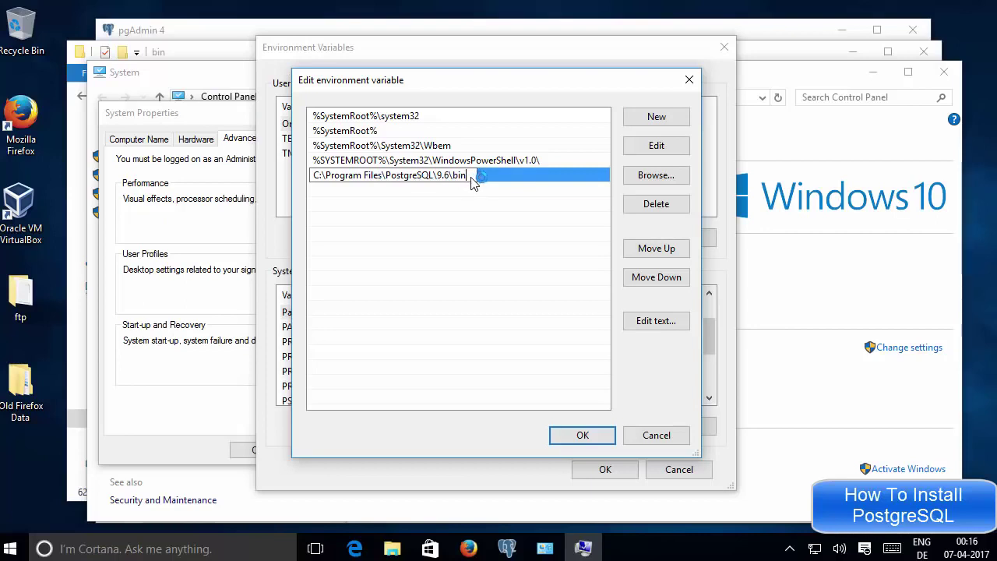
pyautogui.click(473, 181)
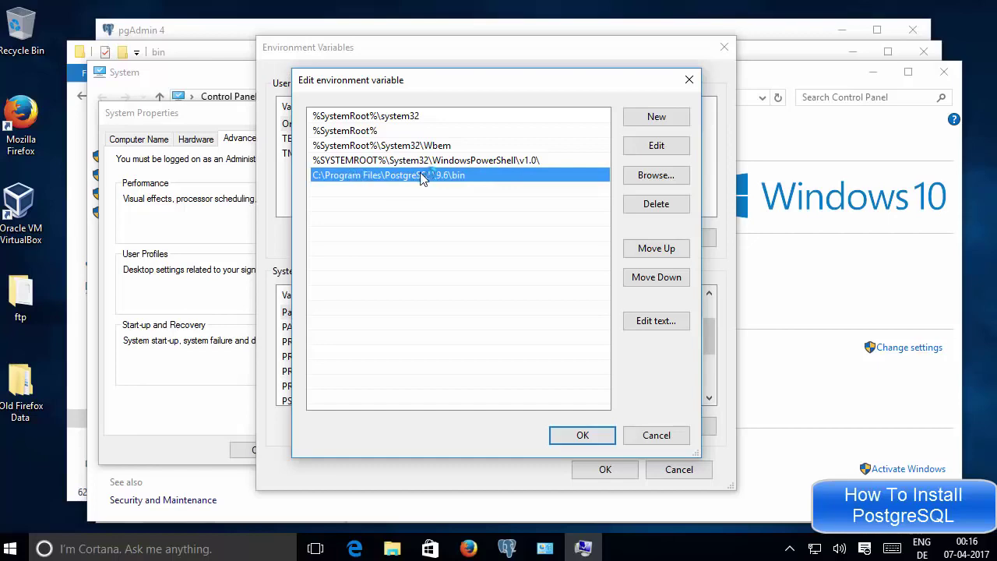
pyautogui.click(198, 50)
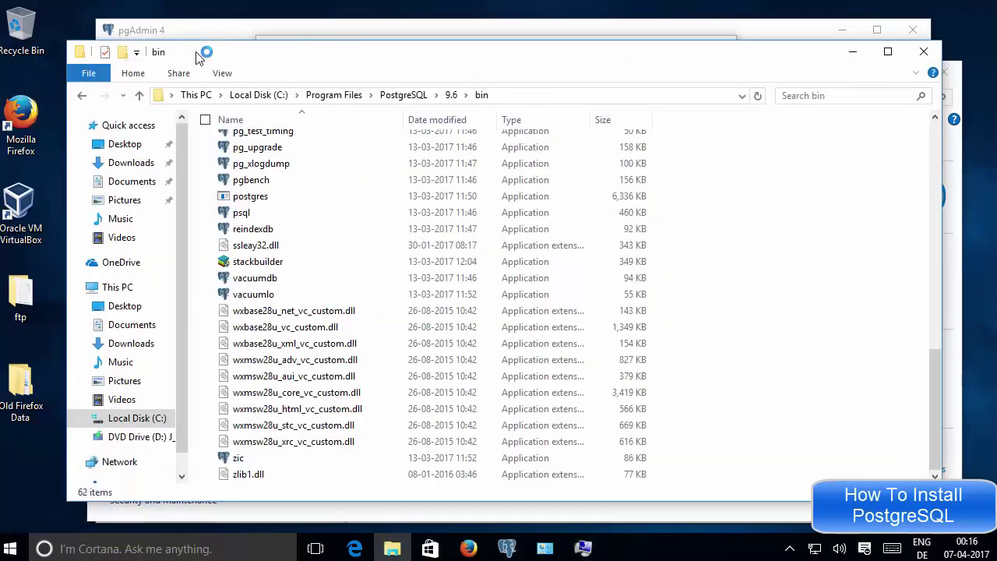
# Step: Go up to the 9.6 folder, open lib, take its full path, and minimize Explorer
pyautogui.click(452, 95)
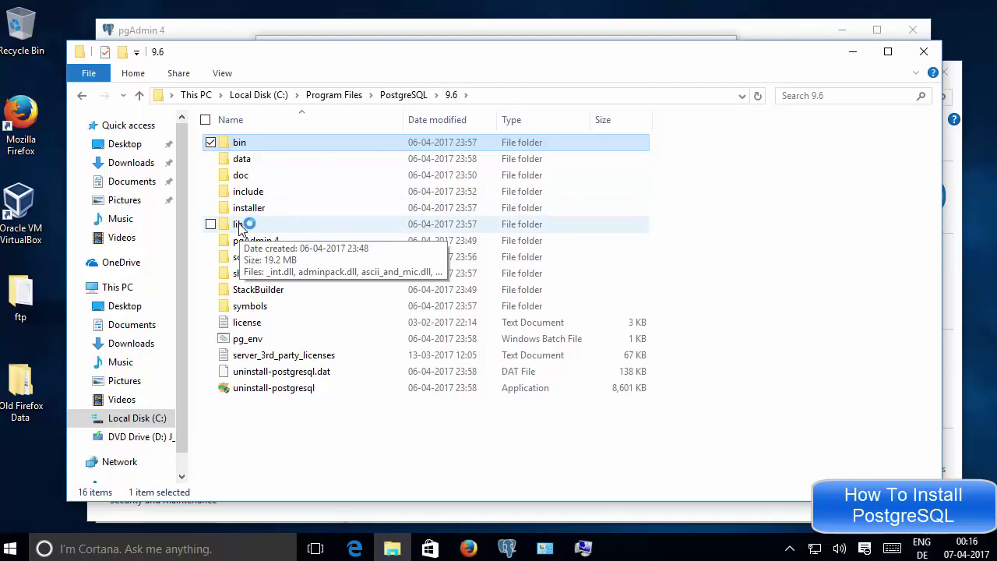
pyautogui.doubleClick(237, 225)
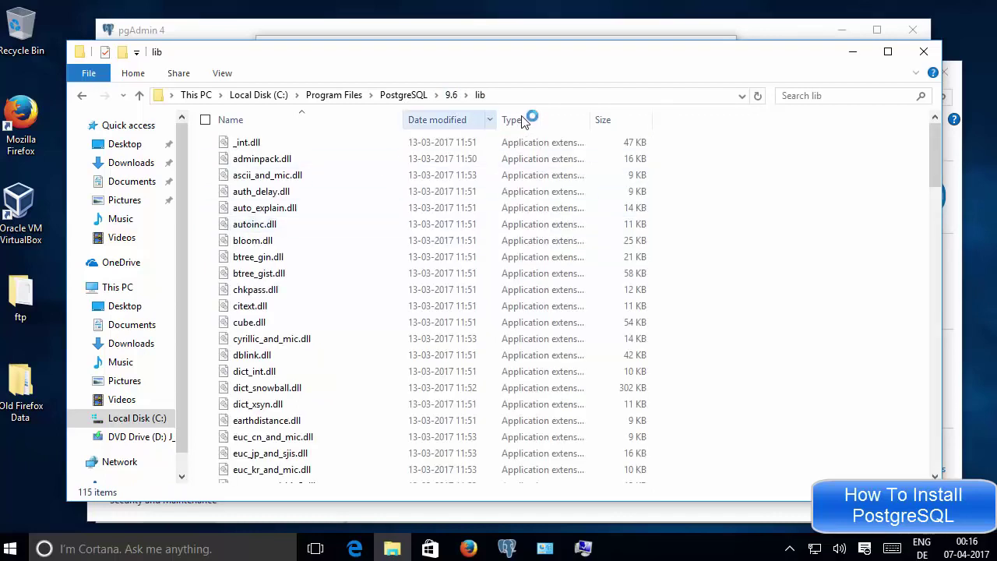
pyautogui.click(531, 95)
pyautogui.hotkey('ctrl', 'c')
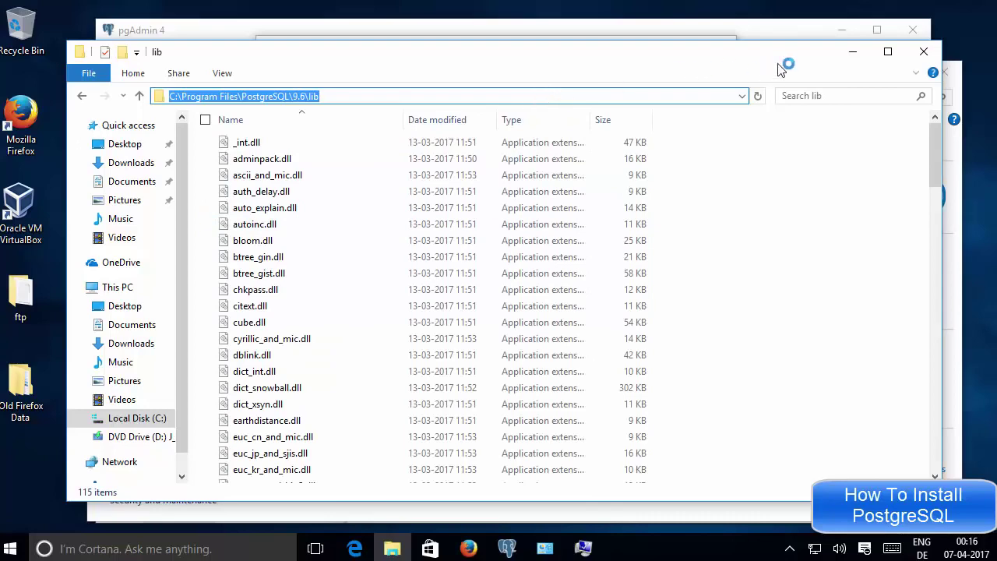
pyautogui.click(853, 51)
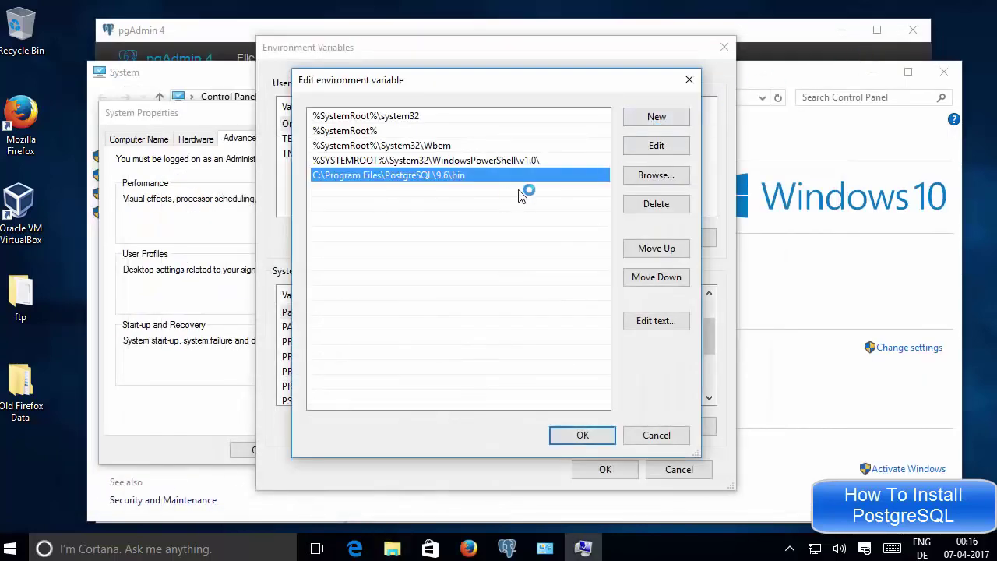
# Step: Paste C:\Program Files\PostgreSQL\9.6\lib as a new Path entry and confirm both dialogs with OK
pyautogui.click(514, 196)
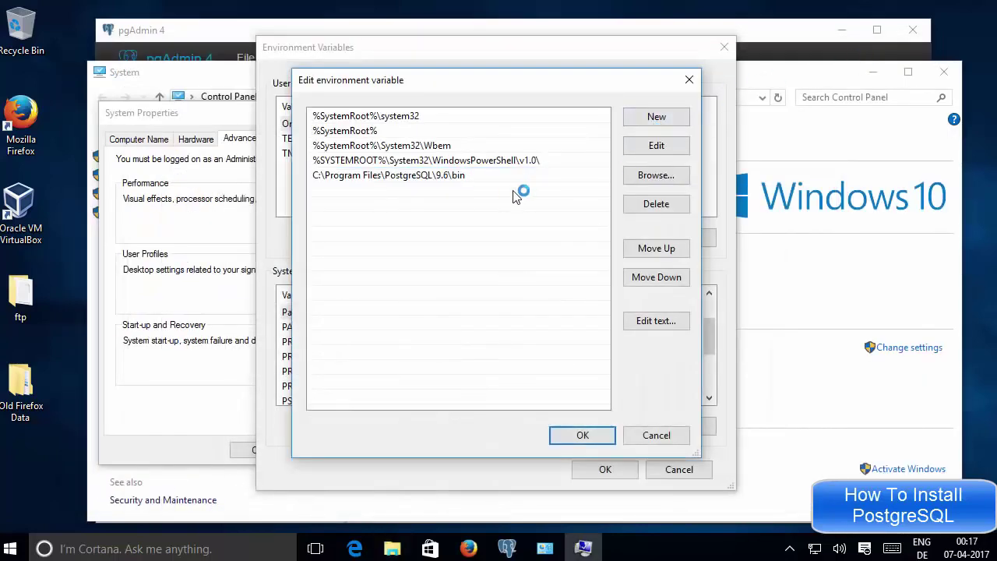
pyautogui.click(639, 120)
pyautogui.hotkey('ctrl', 'v')
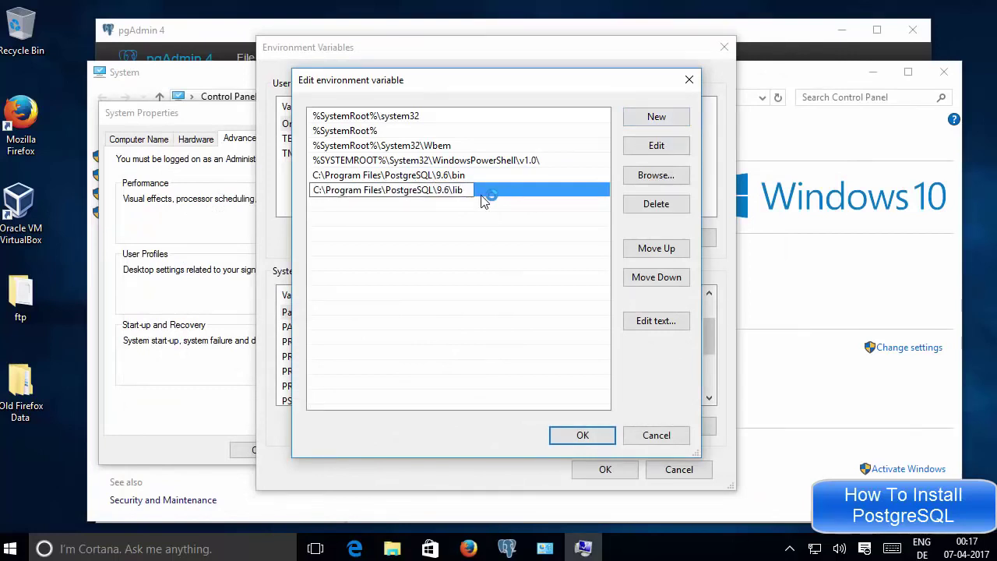
pyautogui.press('Return')
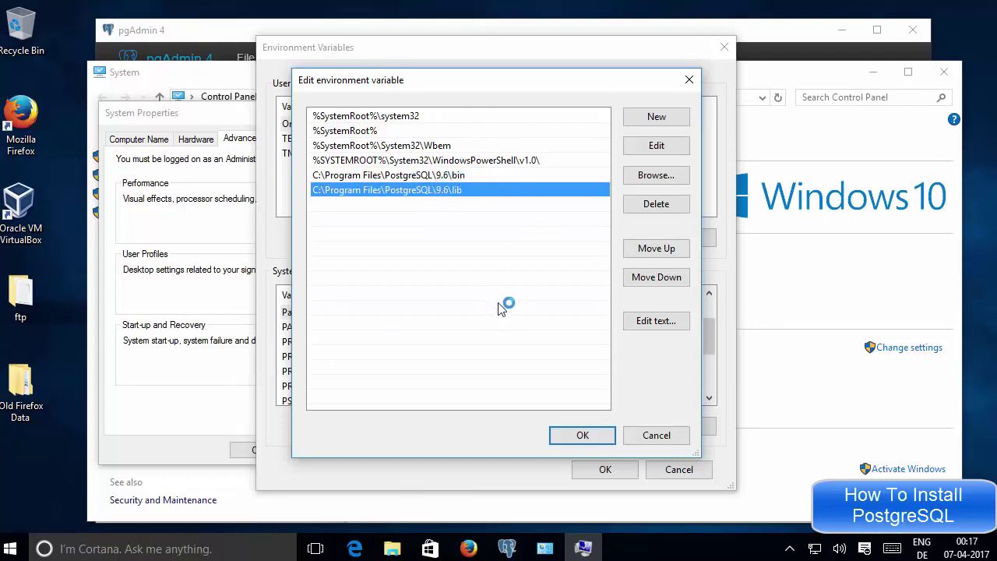
pyautogui.click(558, 433)
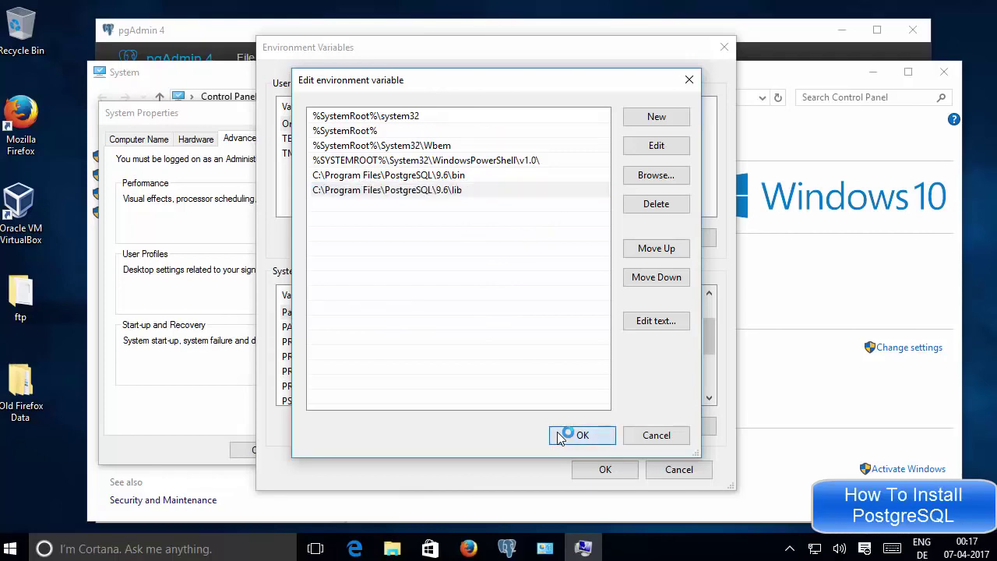
pyautogui.click(594, 471)
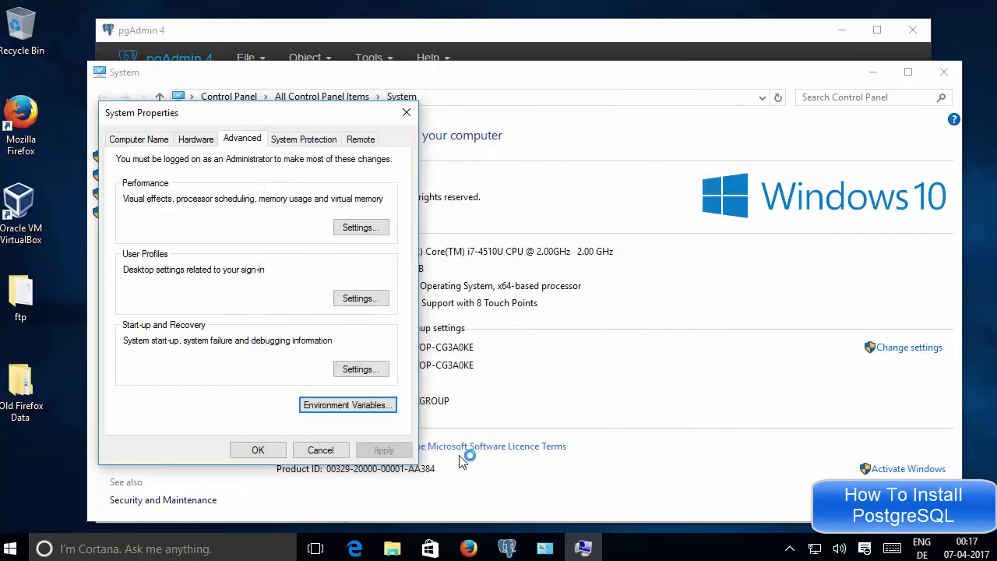
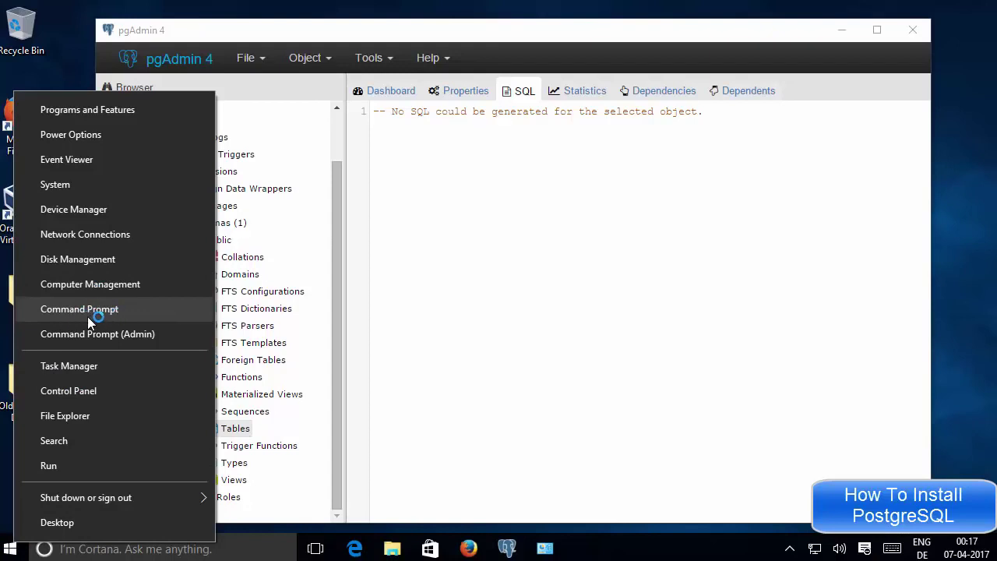
# Step: Launch Command Prompt by searching for 'cmd' from the taskbar
pyautogui.click(85, 311)
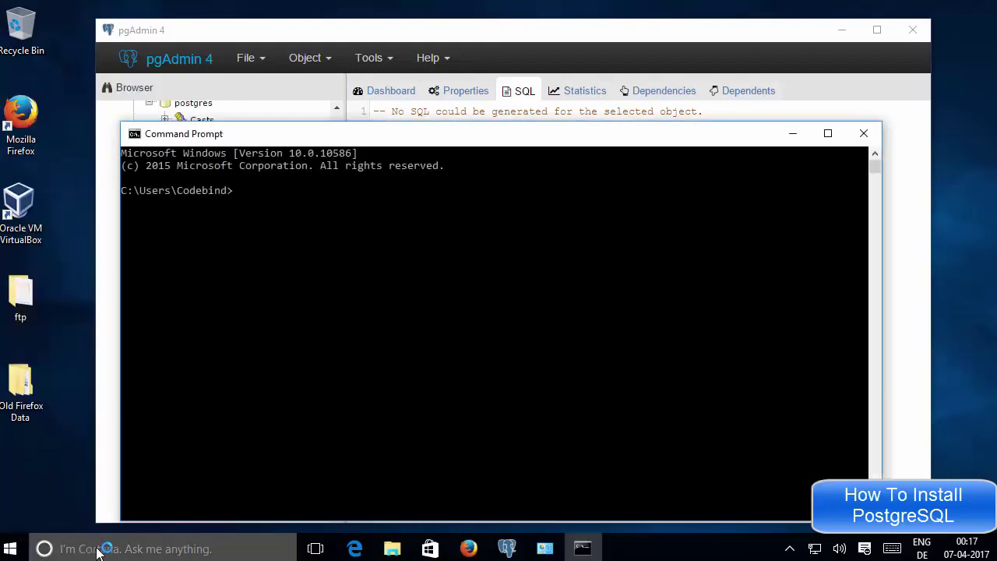
pyautogui.click(96, 550)
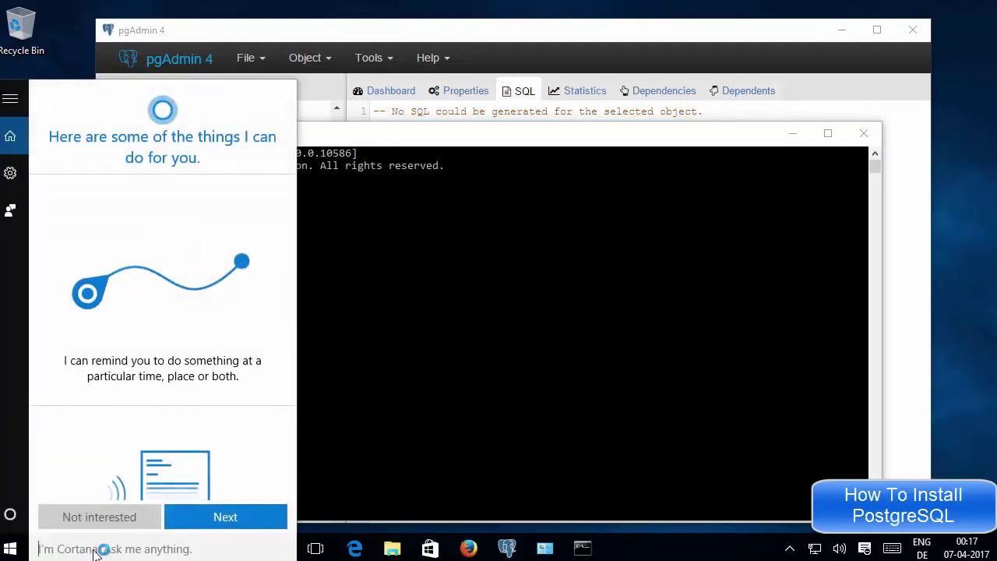
pyautogui.write('cmd')
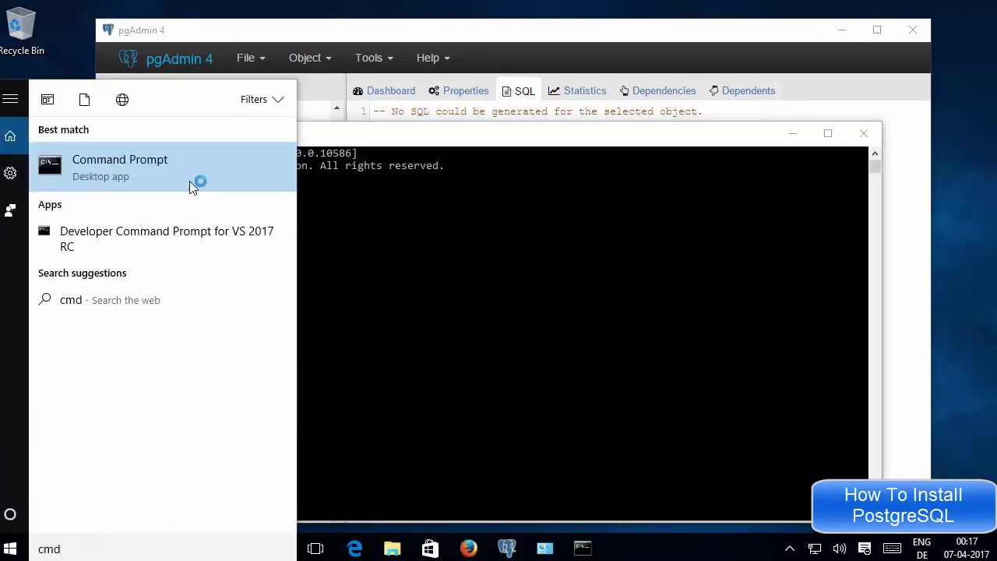
pyautogui.click(387, 195)
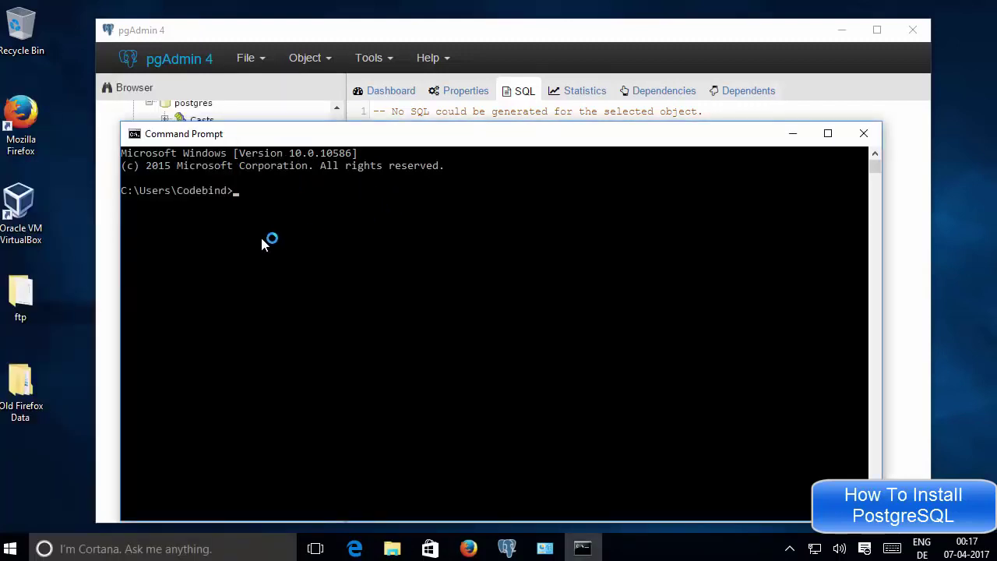
# Step: Enter the psql -U postgres login command at the prompt without running it, then return to pgAdmin
pyautogui.write('psql')
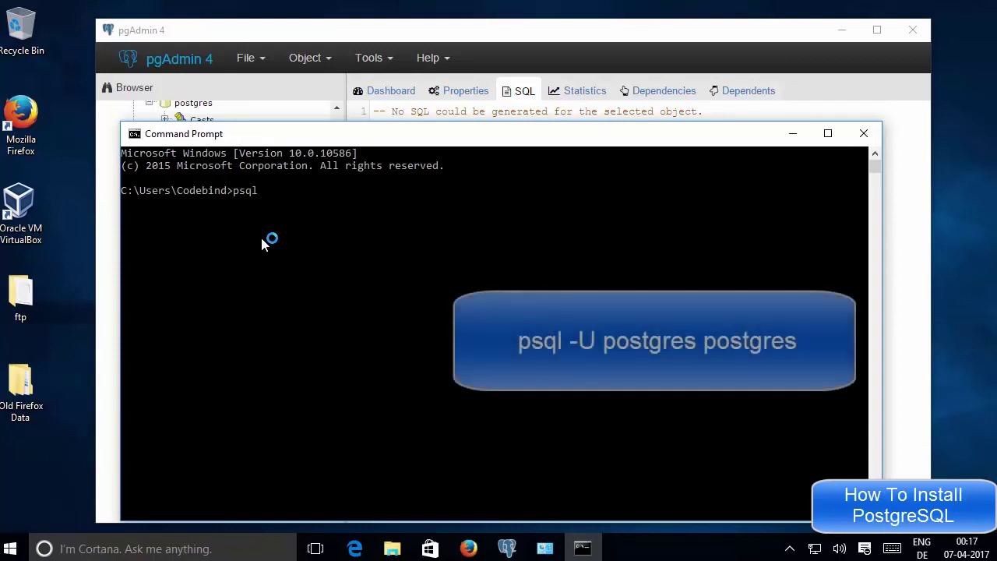
pyautogui.write(' -')
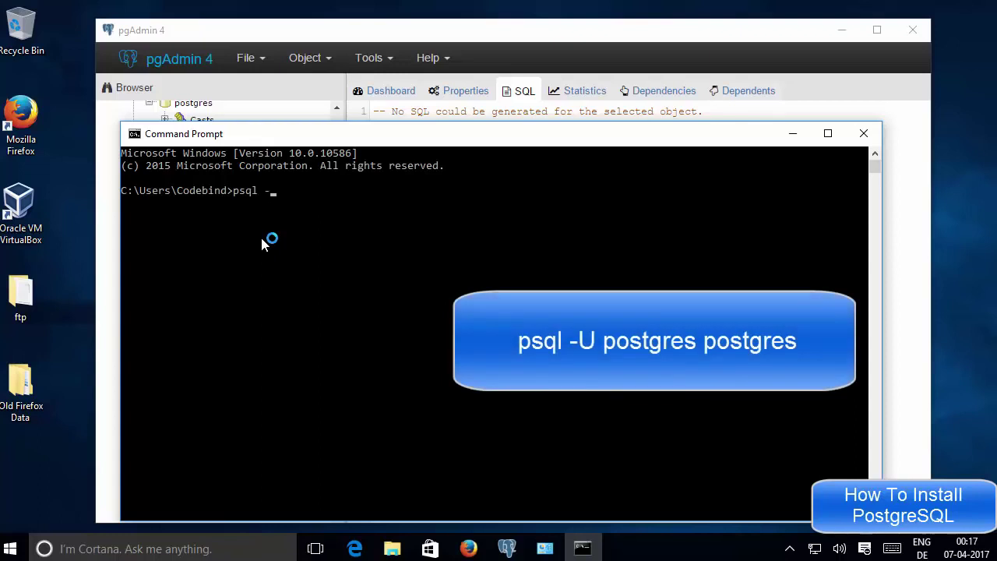
pyautogui.write('U')
pyautogui.write(' pros')
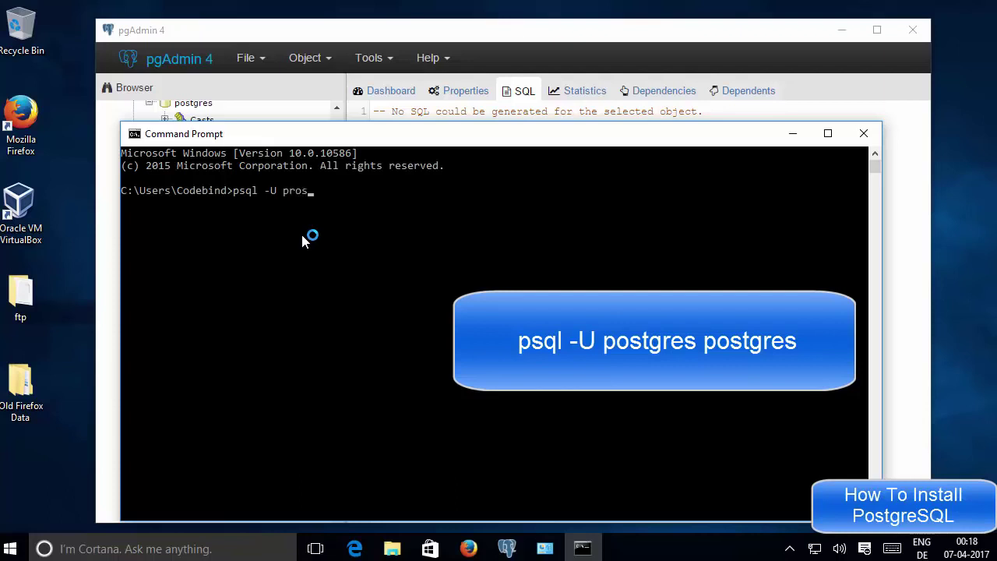
pyautogui.press('BackSpace')
pyautogui.press('BackSpace')
pyautogui.press('BackSpace')
pyautogui.write('ostgres')
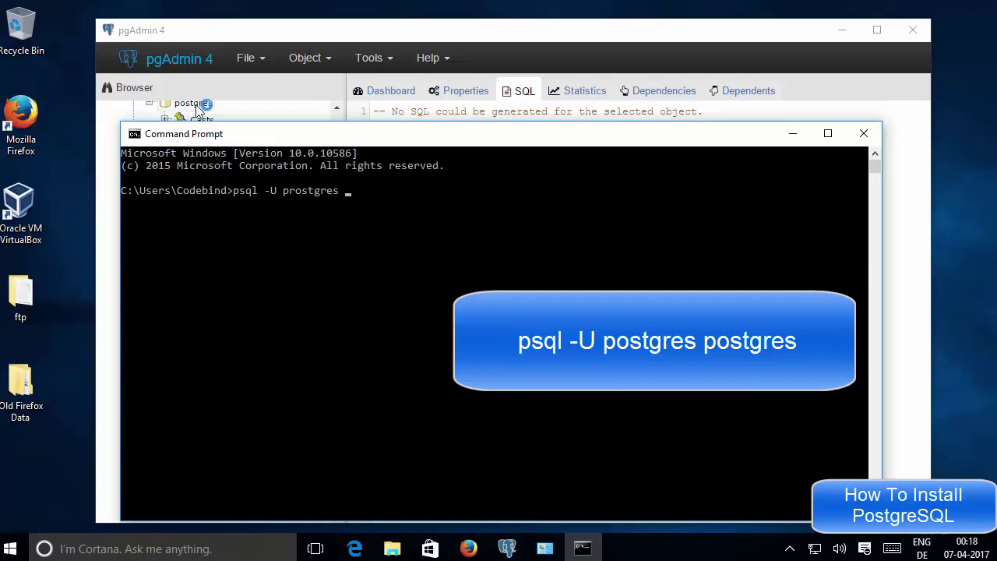
pyautogui.click(110, 164)
# Step: Confirm the postgres database's SQL definition lists postgres as OWNER, then minimise pgAdmin
pyautogui.scroll(2, 164, 176)
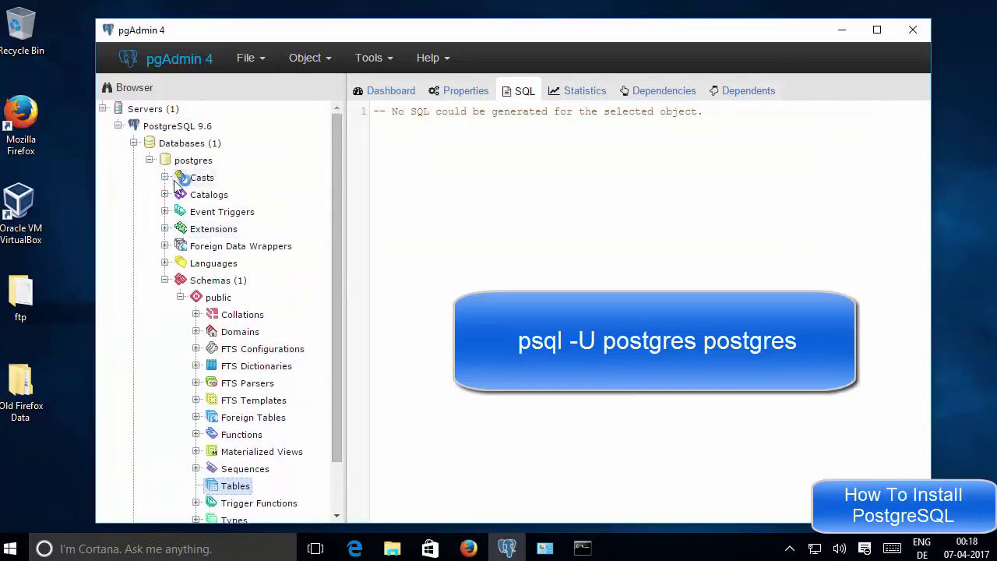
pyautogui.click(207, 163)
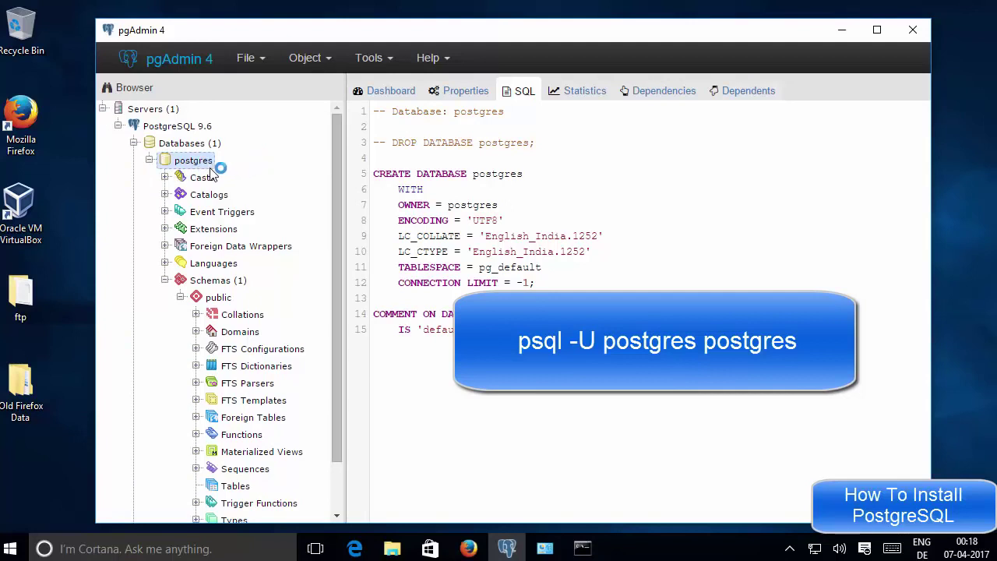
pyautogui.doubleClick(484, 206)
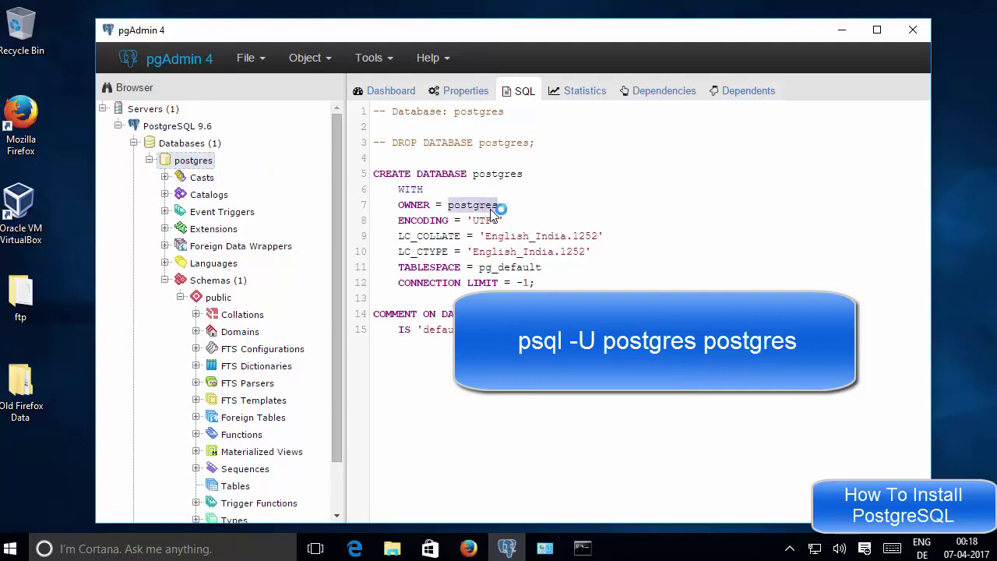
pyautogui.doubleClick(502, 175)
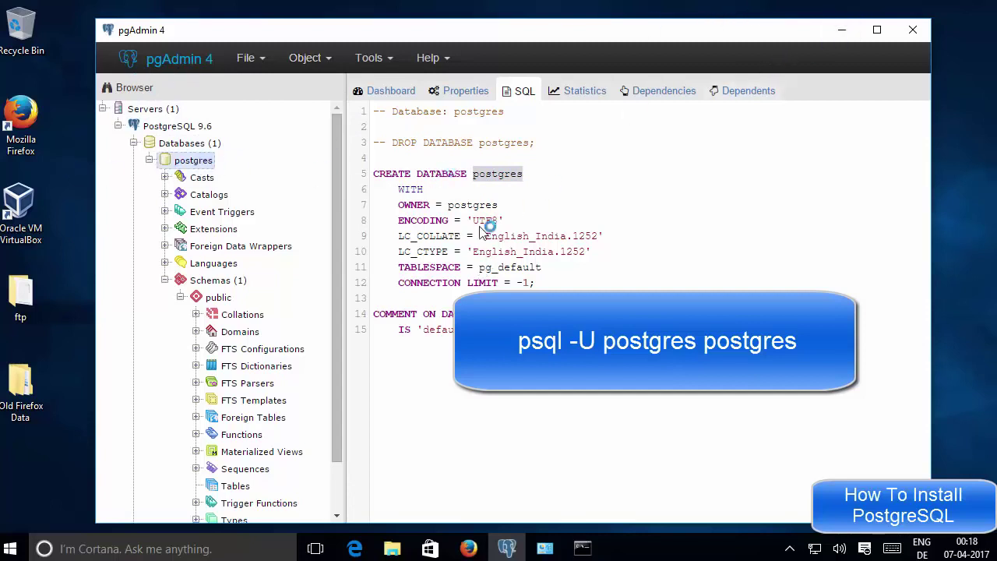
pyautogui.doubleClick(505, 174)
pyautogui.doubleClick(478, 205)
pyautogui.doubleClick(498, 174)
pyautogui.click(840, 31)
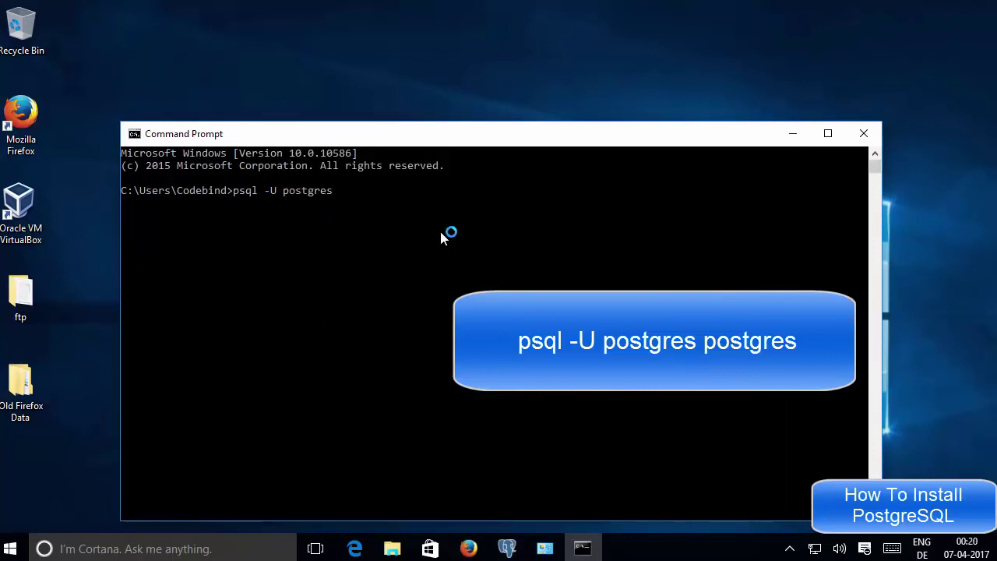
# Step: Run psql -U postgres postgres and submit the password to reach the postgres=# prompt
pyautogui.click(391, 215)
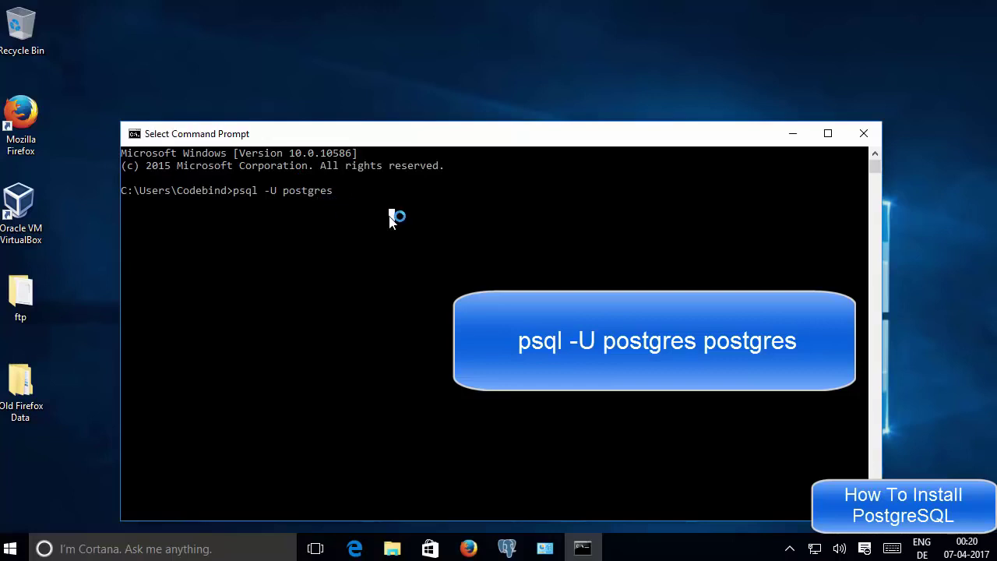
pyautogui.click(347, 194)
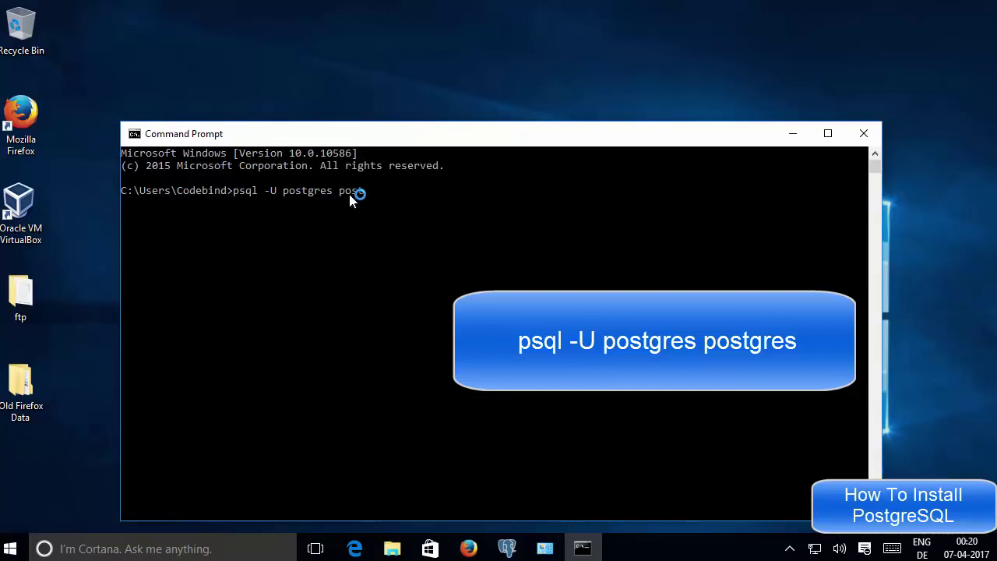
pyautogui.click(440, 202)
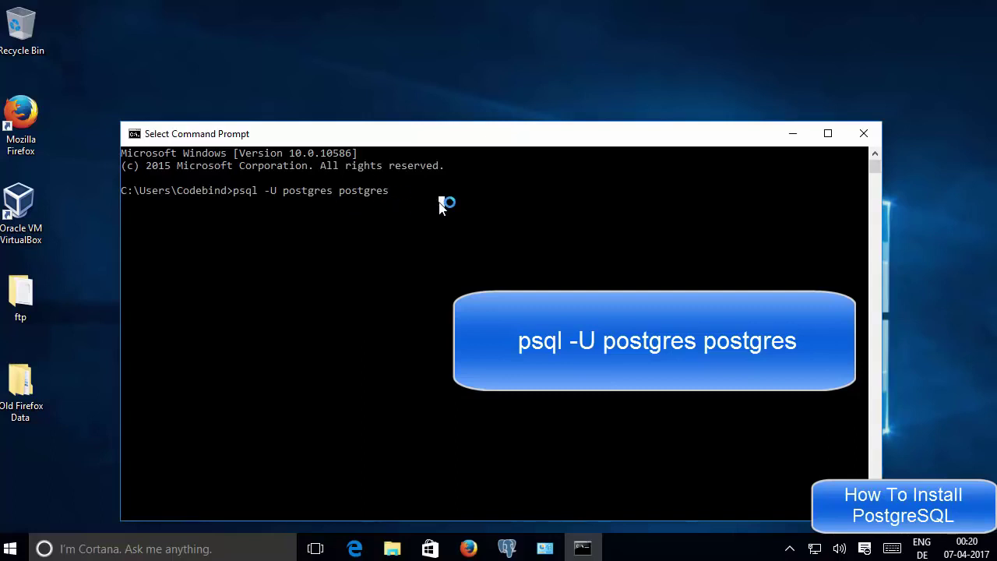
pyautogui.press('Return')
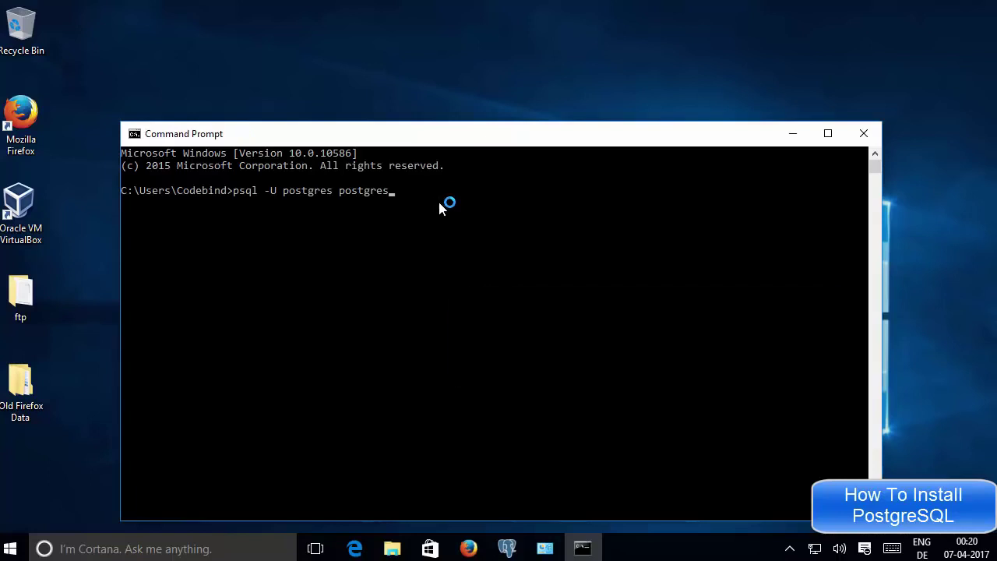
pyautogui.press('Return')
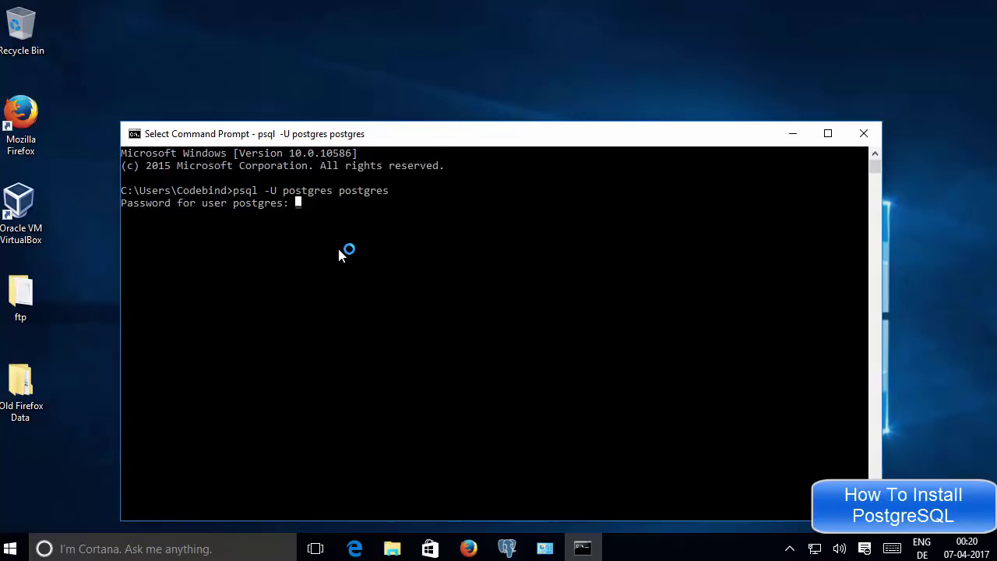
pyautogui.press('Escape')
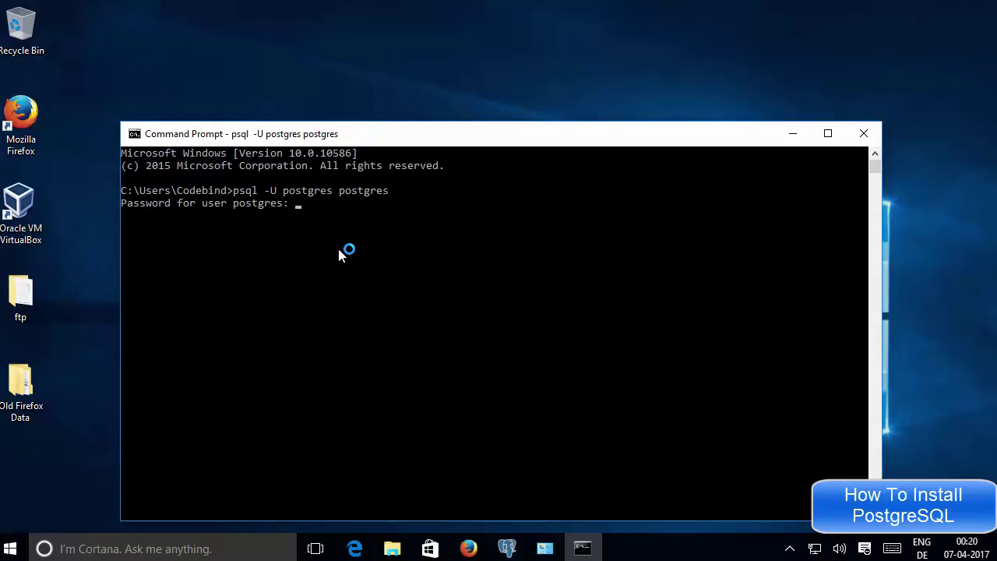
pyautogui.press('Return')
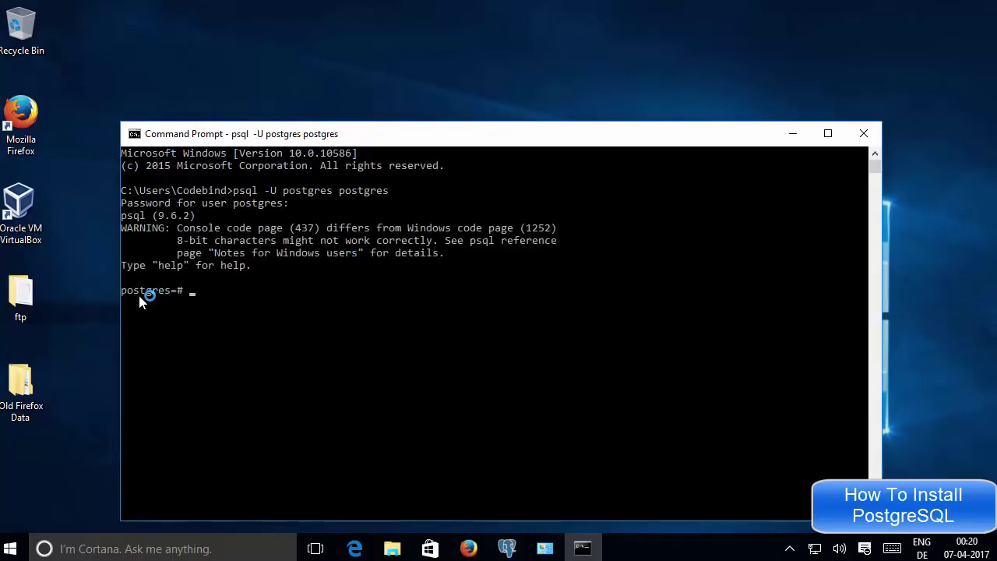
# Step: List the database's tables with \dt, which finds no relations
pyautogui.click(239, 297)
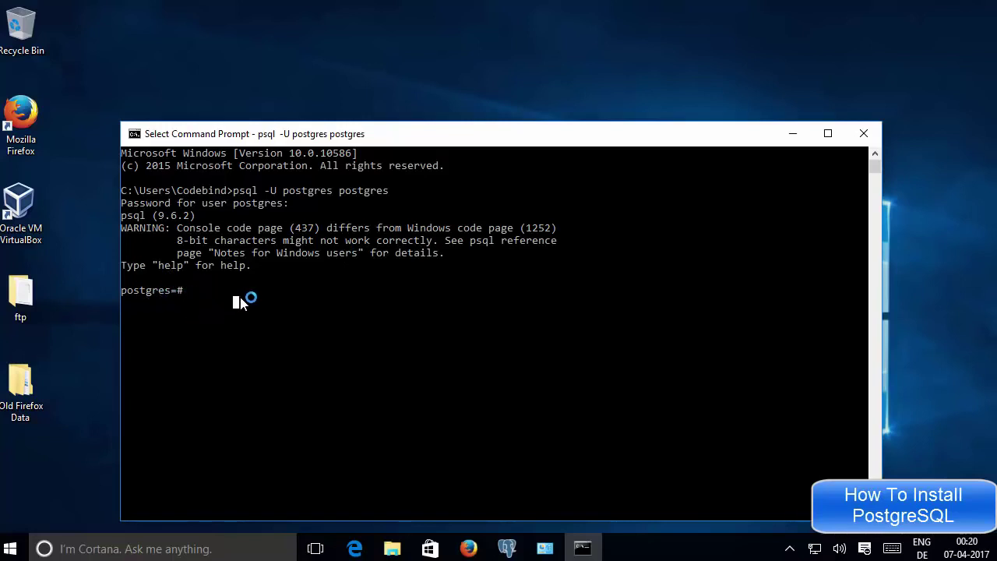
pyautogui.write('\\')
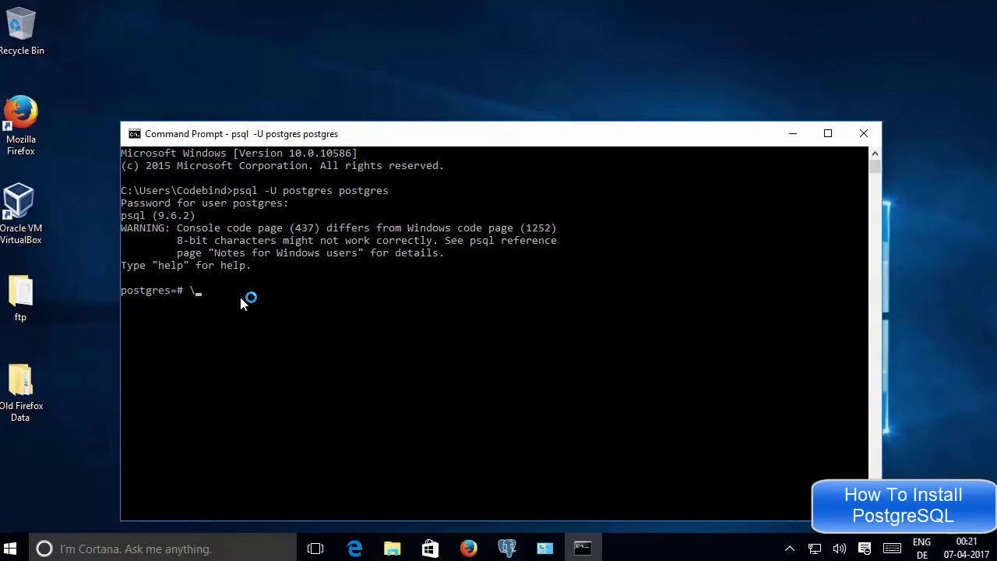
pyautogui.press('BackSpace')
pyautogui.write('/dt')
pyautogui.press('Return')
pyautogui.write('\\dt')
pyautogui.press('Return')
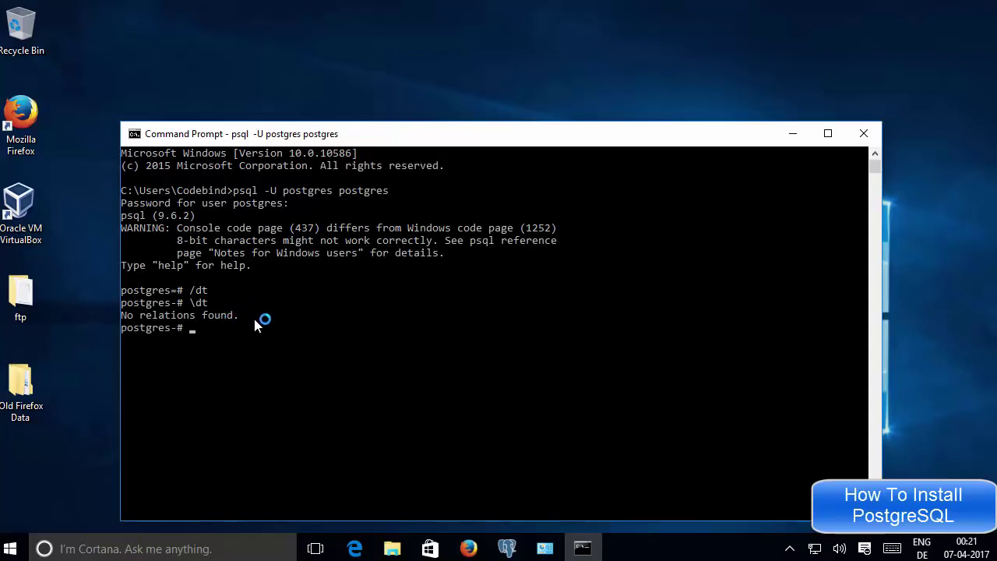
# Step: List roles with \du and highlight postgres's Superuser, Create role, Create DB, Replication, Bypass RLS attributes
pyautogui.write('\\du')
pyautogui.press('Return')
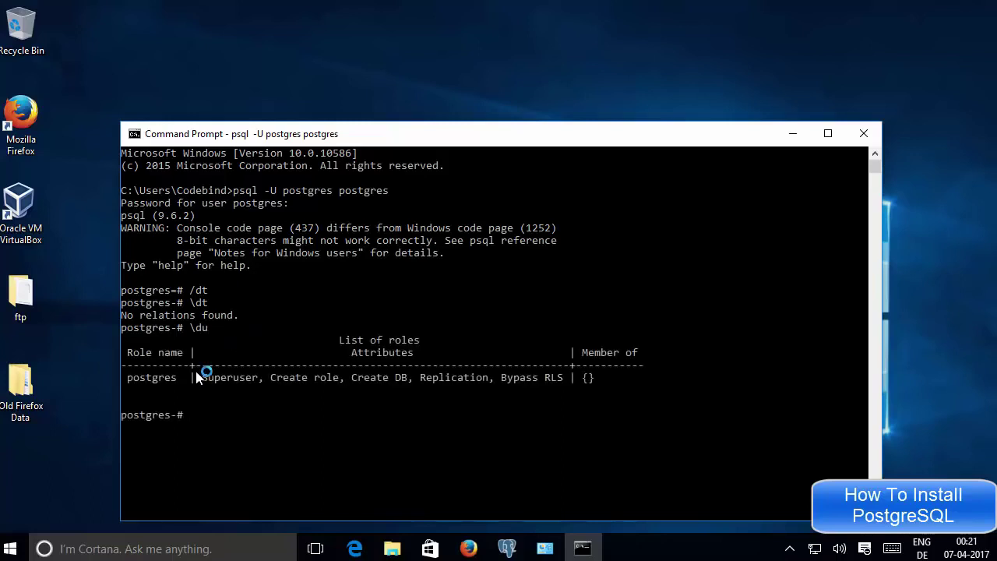
pyautogui.doubleClick(145, 380)
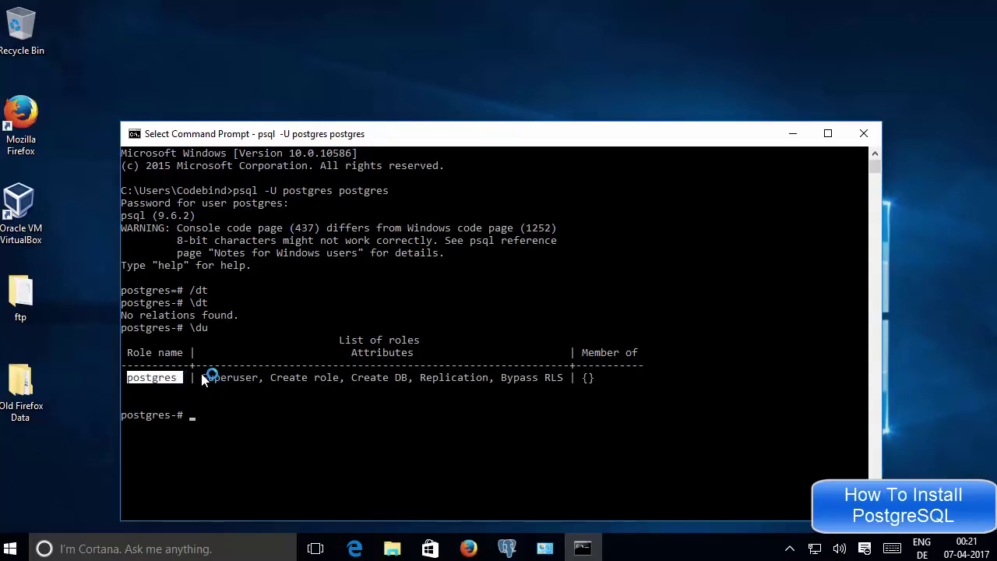
pyautogui.moveTo(199, 378); pyautogui.dragTo(404, 387)
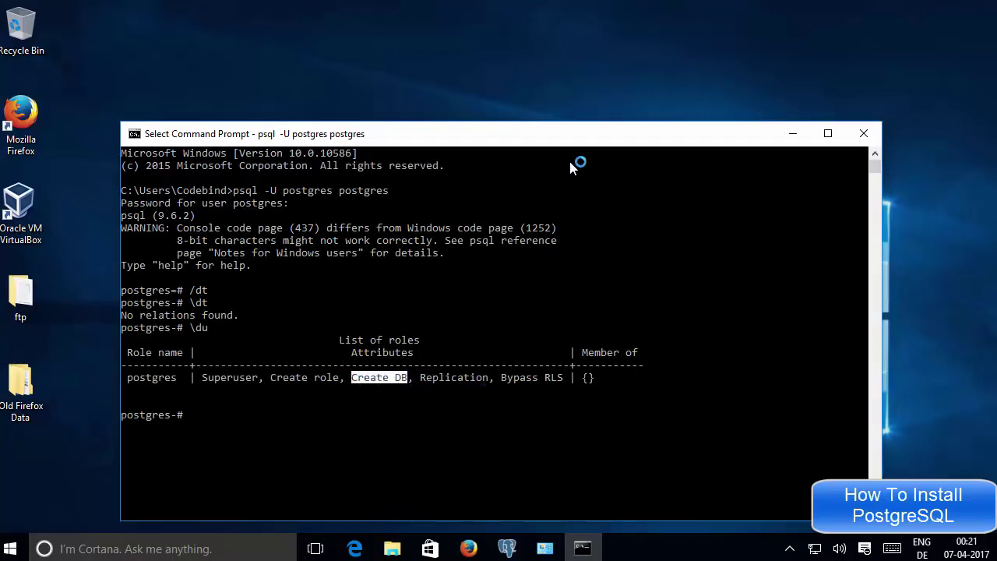
pyautogui.moveTo(574, 134); pyautogui.dragTo(565, 98)
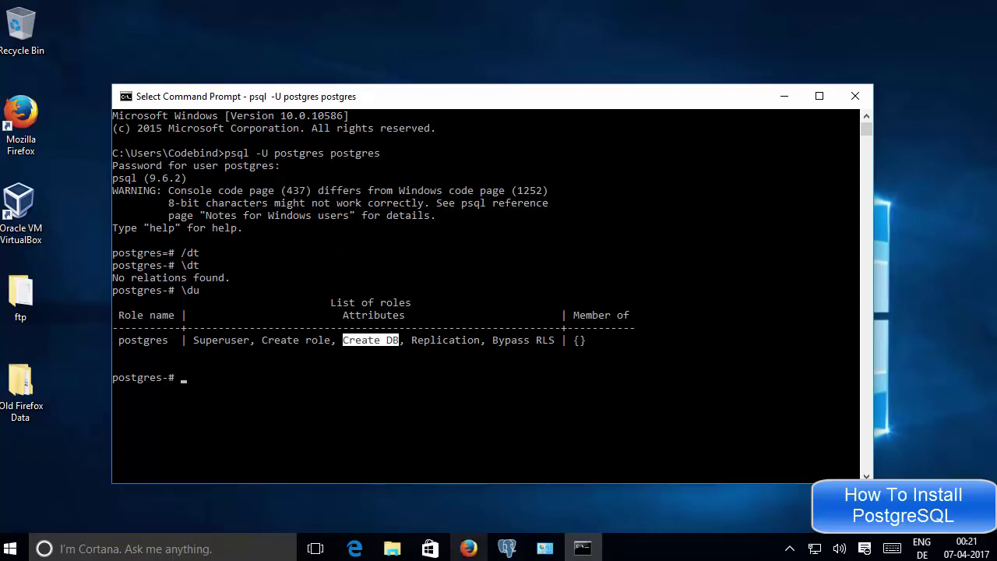
pyautogui.moveTo(468, 549)
pyautogui.click(720, 378)
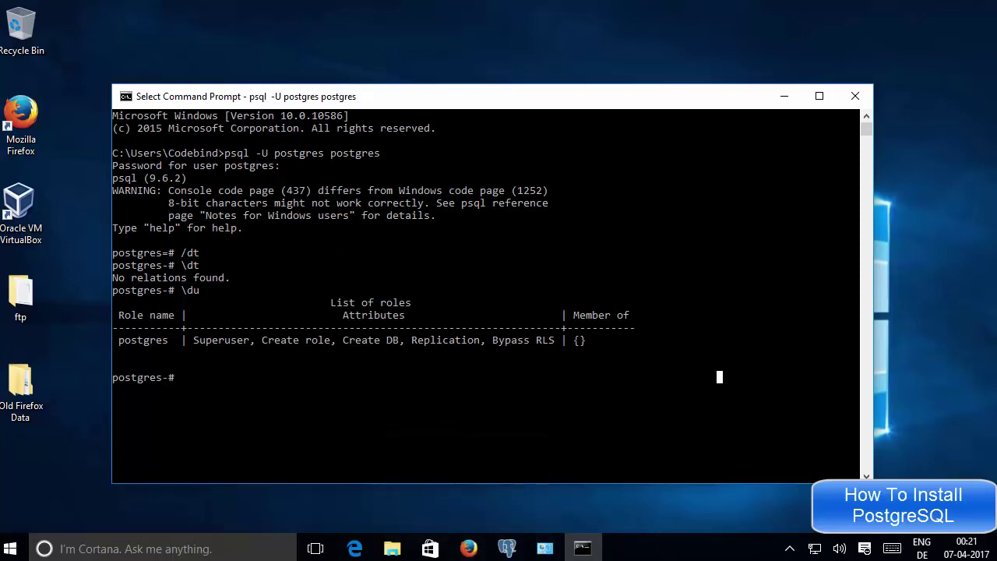